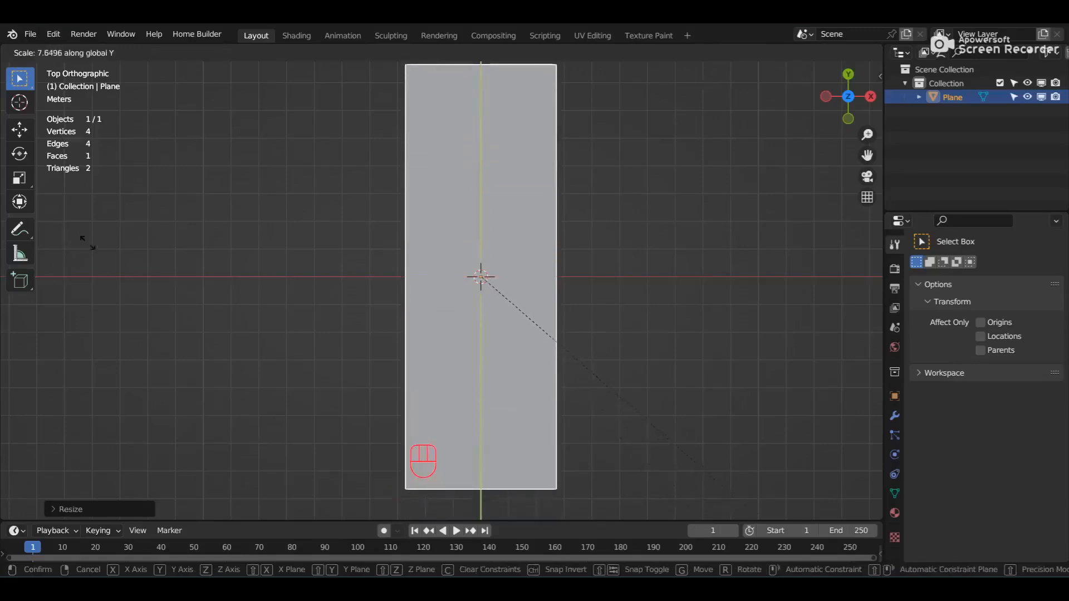
# - Stretch the plane along the Y axis into a long rectangle and open its mesh in Edit Mode
pyautogui.click(79, 207)
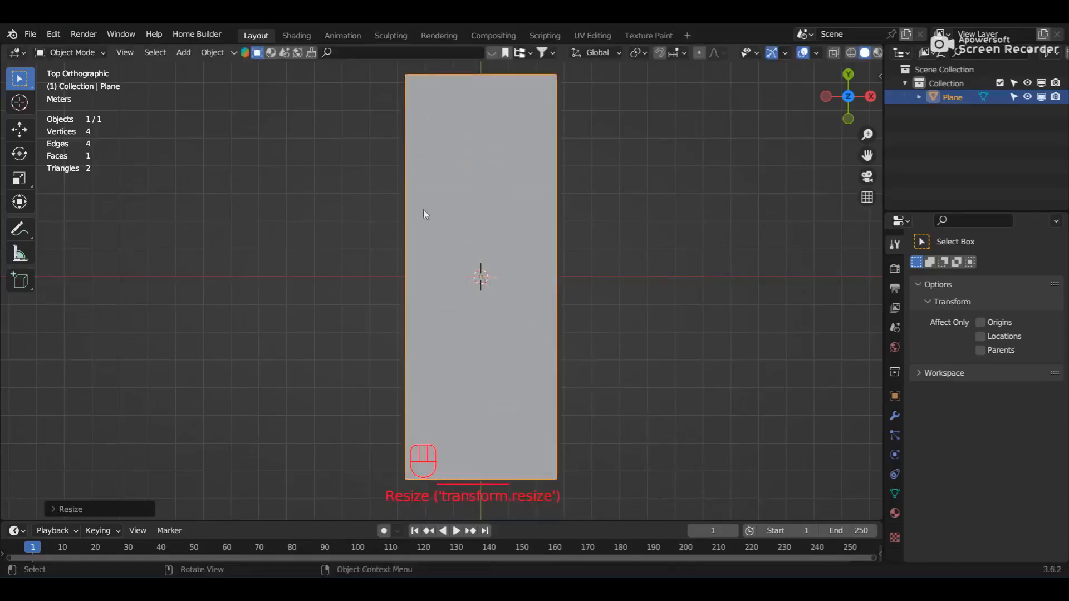
pyautogui.press('KP_1')
pyautogui.moveTo(404, 205); pyautogui.dragTo(403, 240, button='middle')
pyautogui.press('Tab')
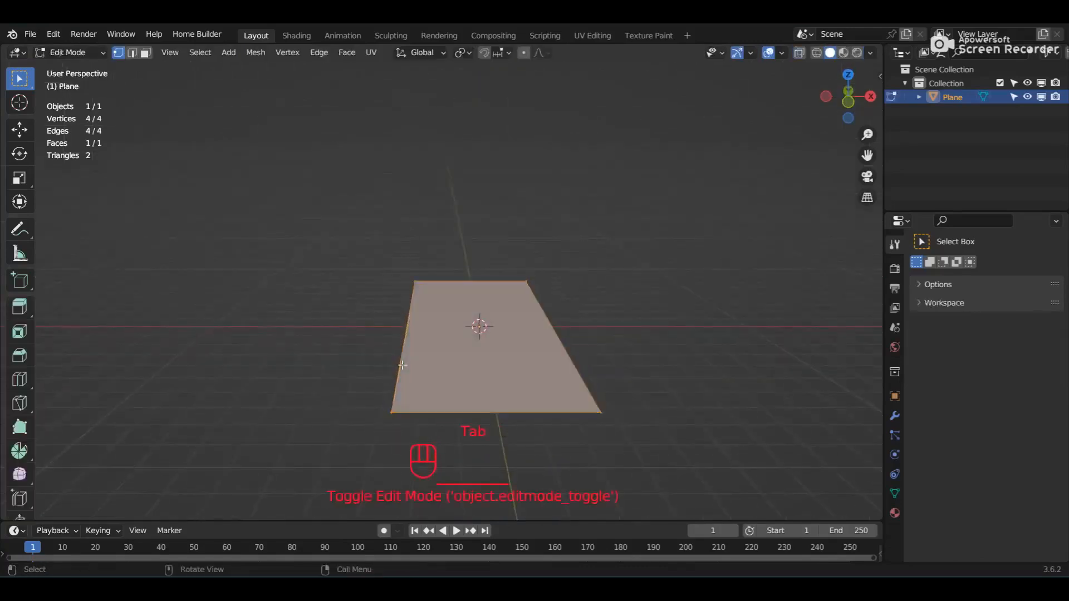
# - Extrude the plane's two long edges upward along Z by about 2.9 m to form side walls
pyautogui.press('2')
pyautogui.click(403, 363)
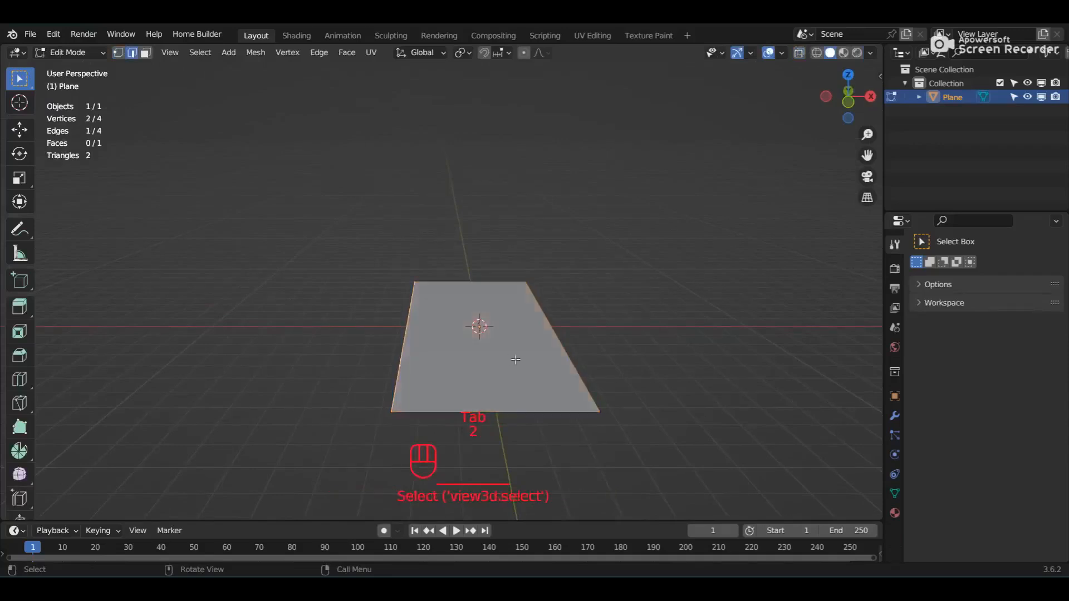
pyautogui.keyDown('shift'); pyautogui.click(572, 361); pyautogui.keyUp('shift')
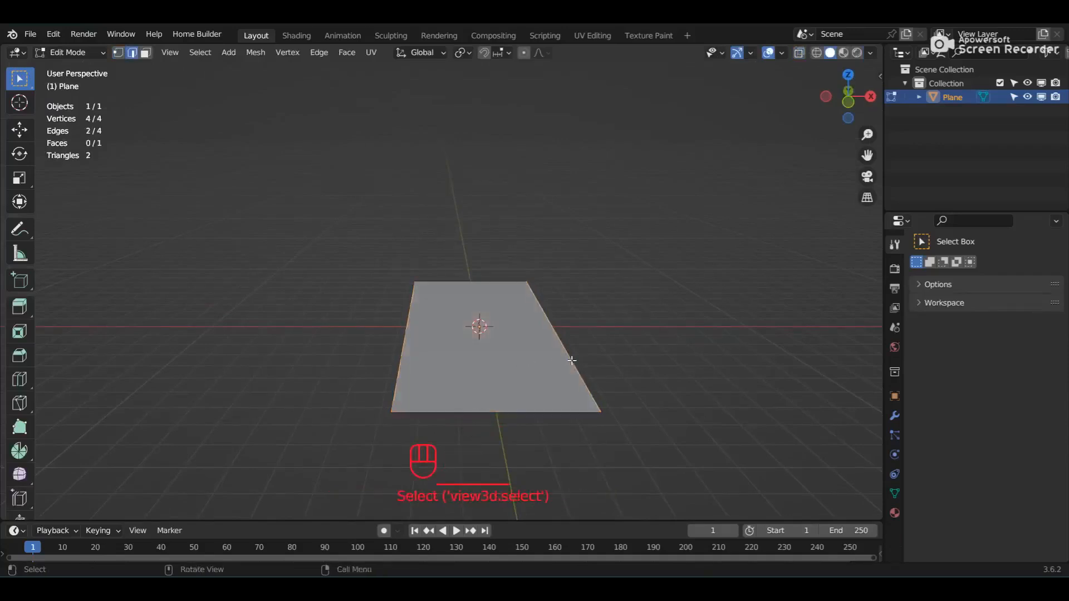
pyautogui.press('KP_5')
pyautogui.press('KP_3')
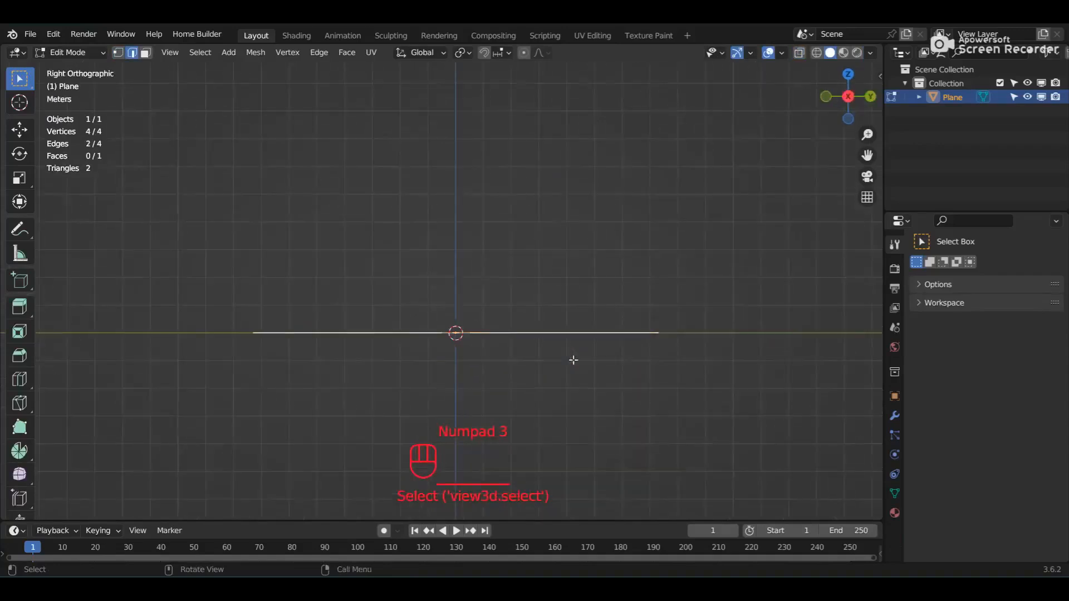
pyautogui.press('e')
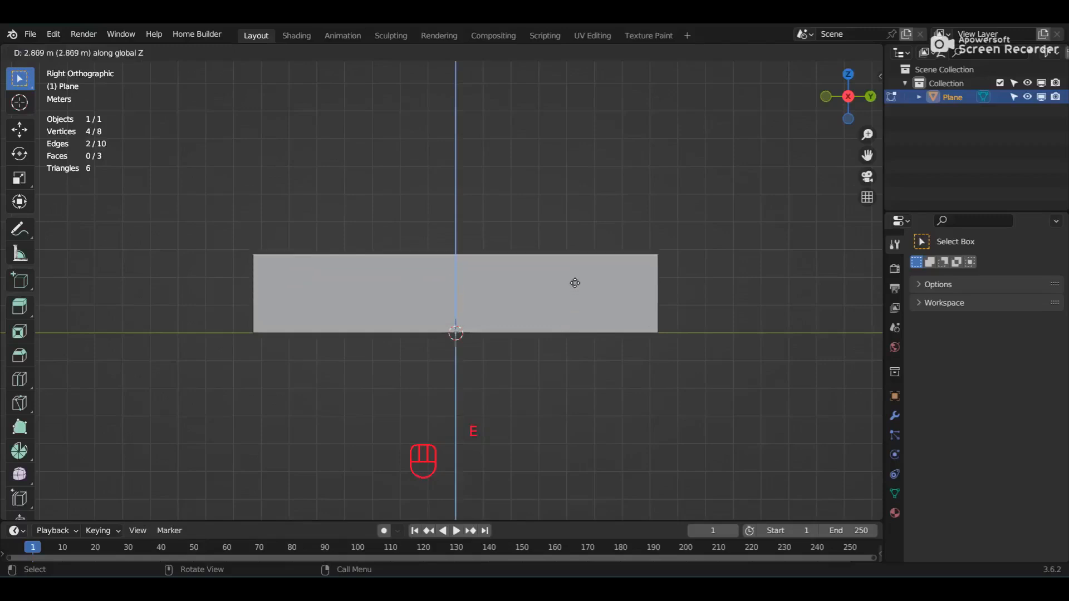
pyautogui.click(576, 280)
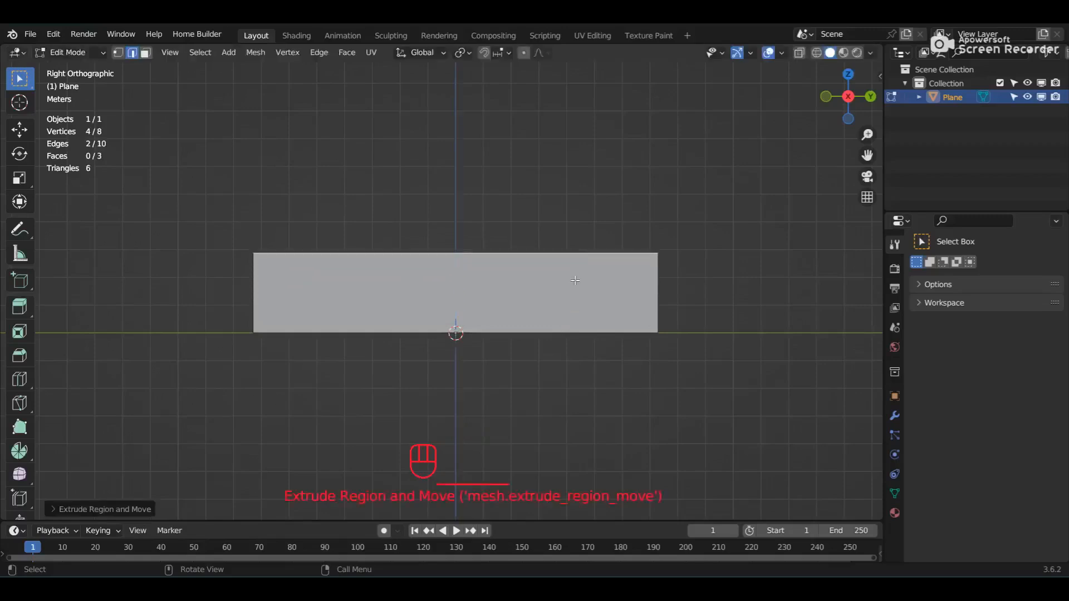
# - Inset both side wall faces together with a thickness of about 0.135 m
pyautogui.press('KP_1')
pyautogui.moveTo(617, 254); pyautogui.dragTo(614, 299, button='middle')
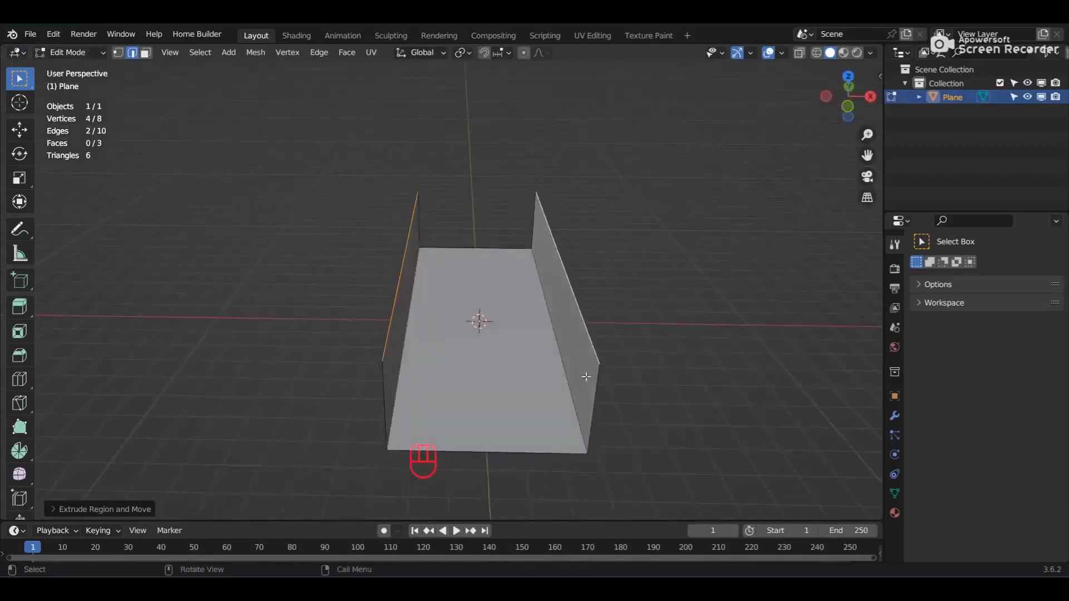
pyautogui.press('3')
pyautogui.click(393, 359)
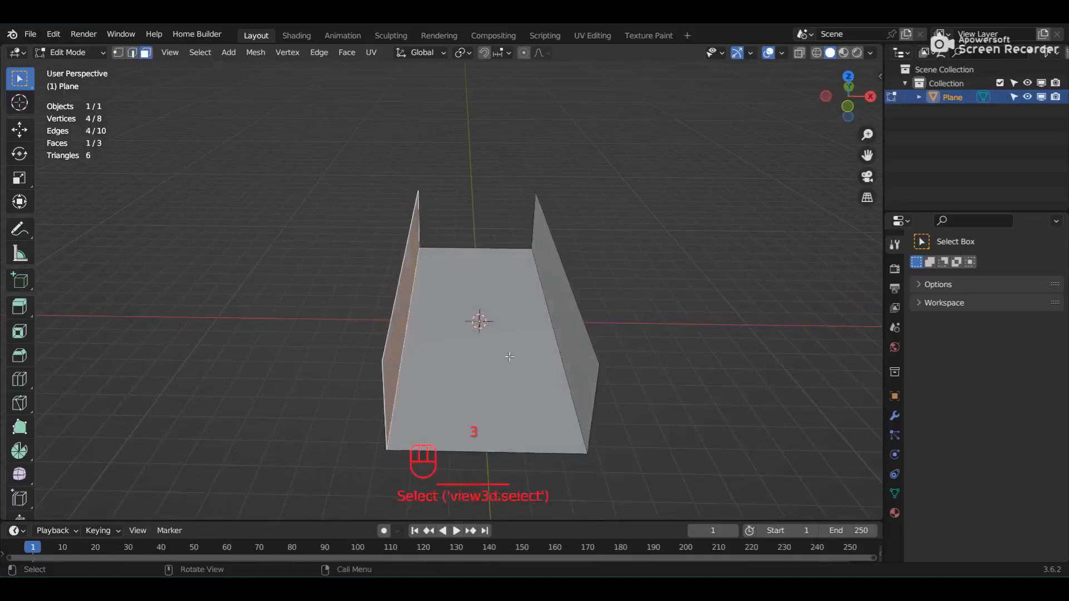
pyautogui.keyDown('shift'); pyautogui.click(574, 353); pyautogui.keyUp('shift')
pyautogui.press('KP_3')
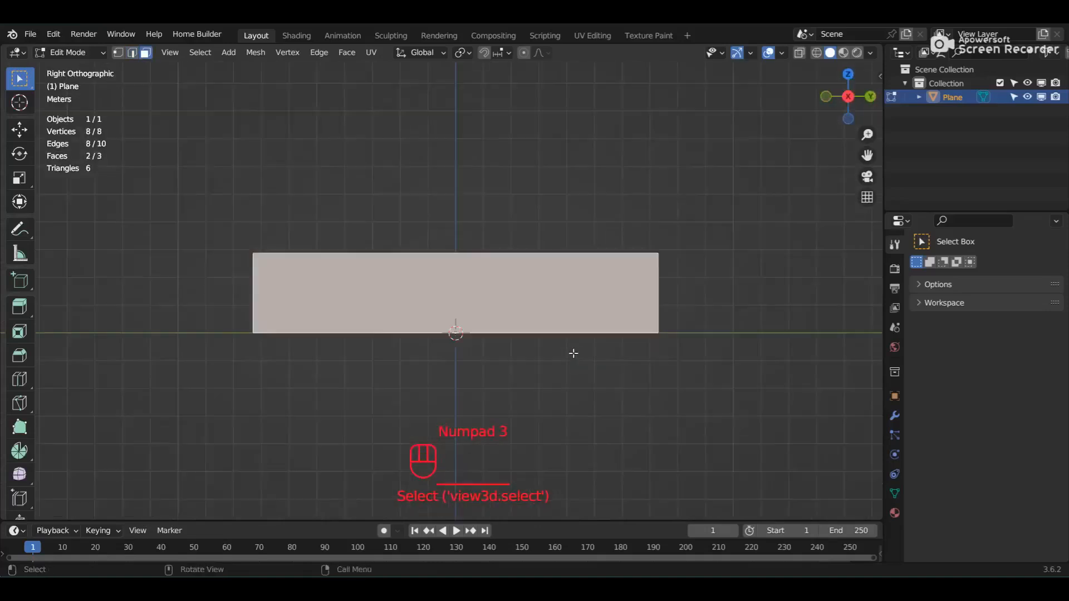
pyautogui.press('i')
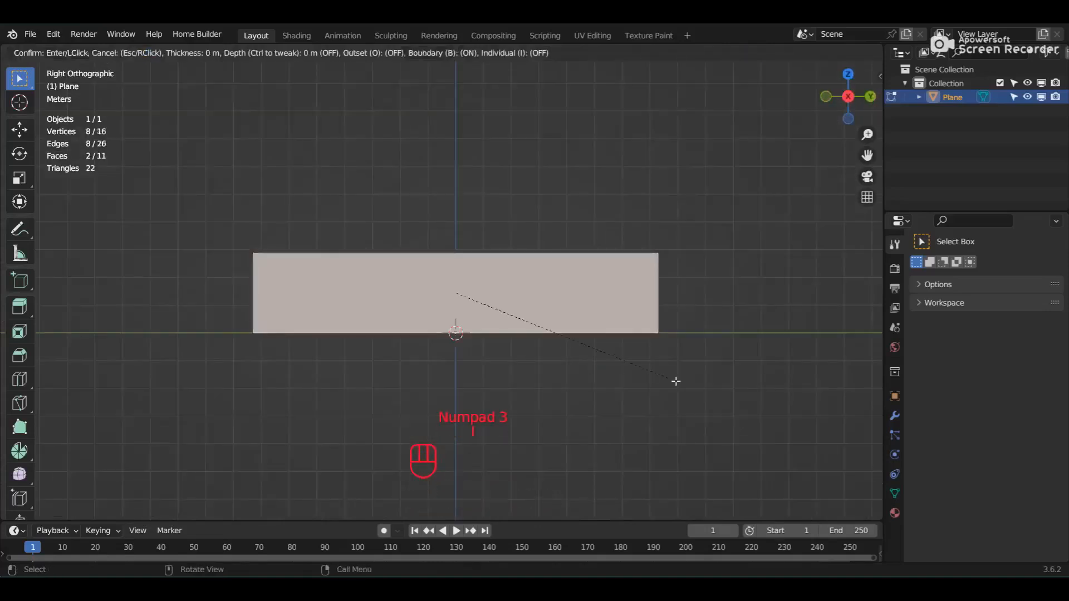
pyautogui.press('shift')
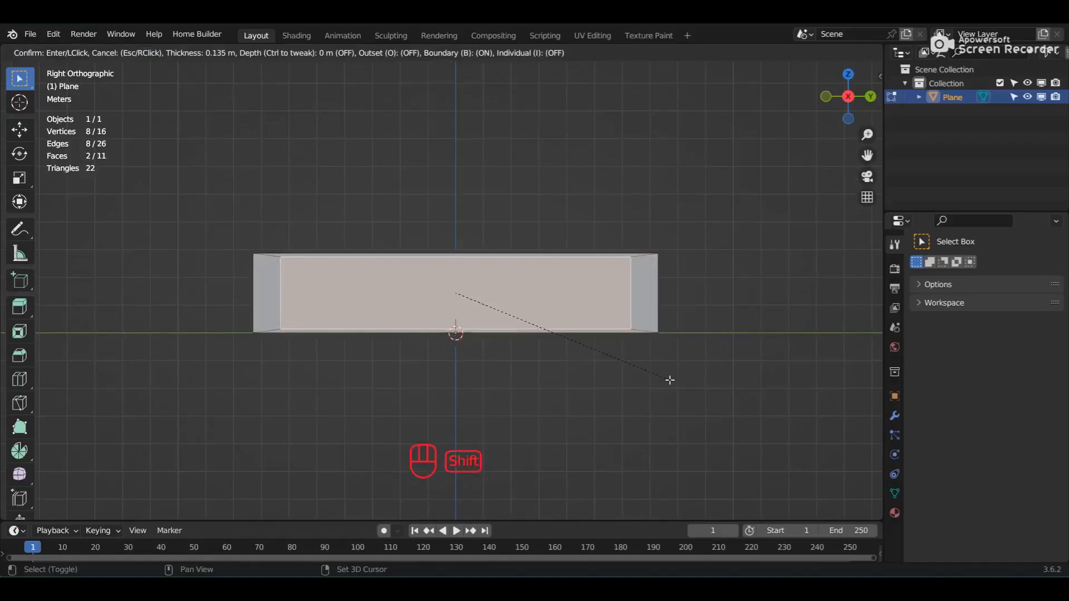
pyautogui.click(670, 380)
# - Scale the two inset wall faces down along the Z axis so they clear the walls' upper and lower edges
pyautogui.press('s')
pyautogui.press('z')
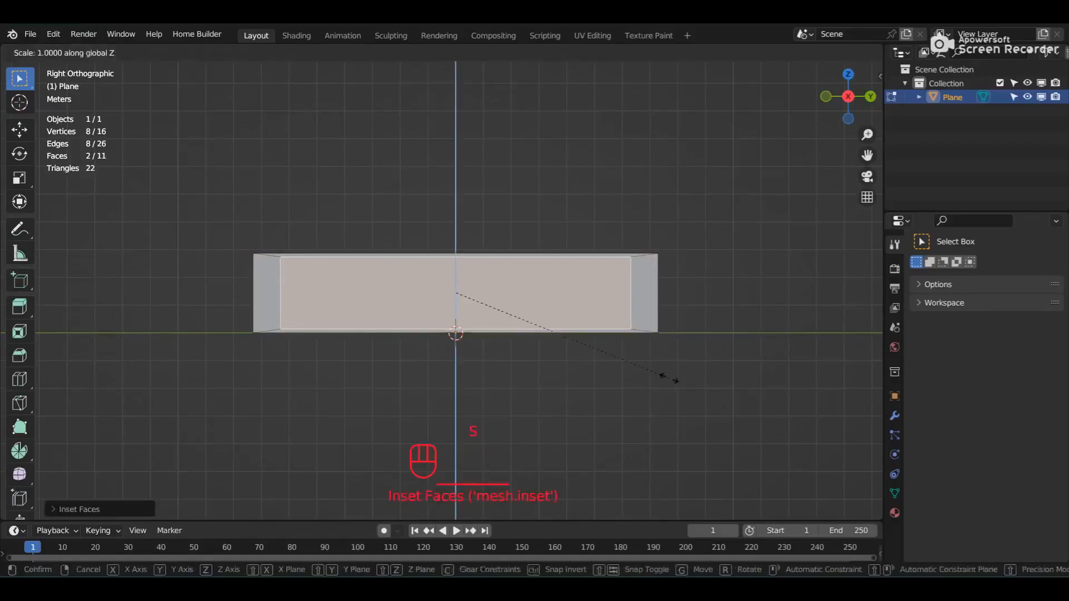
pyautogui.click(622, 337)
# - Extrude the inset face of the wall on the negative X side outward by about 1.2 m
pyautogui.moveTo(515, 334); pyautogui.dragTo(436, 386, button='middle')
pyautogui.click(388, 345)
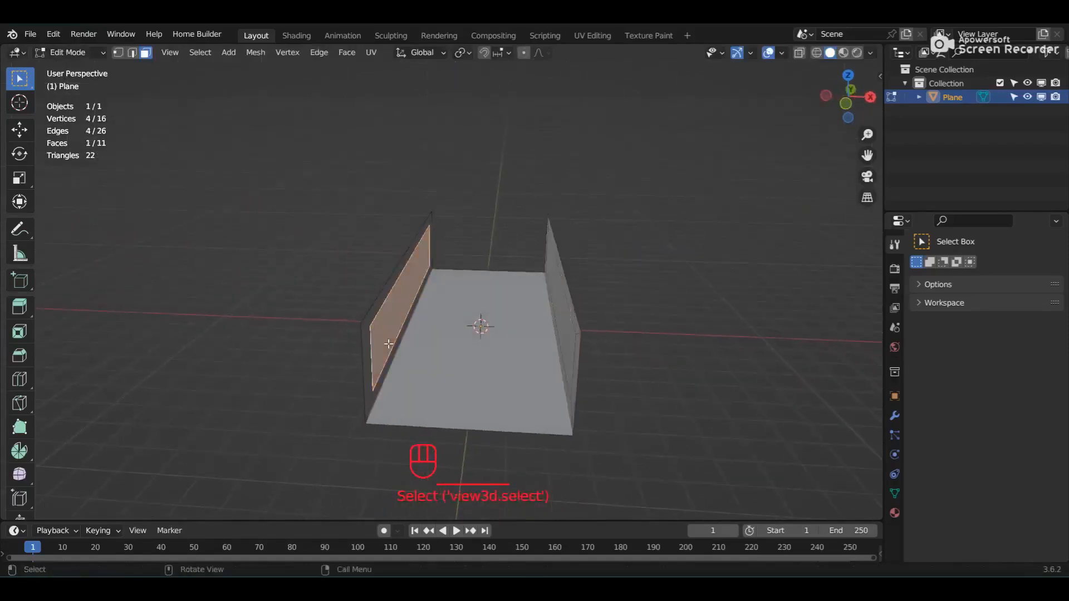
pyautogui.press('KP_1')
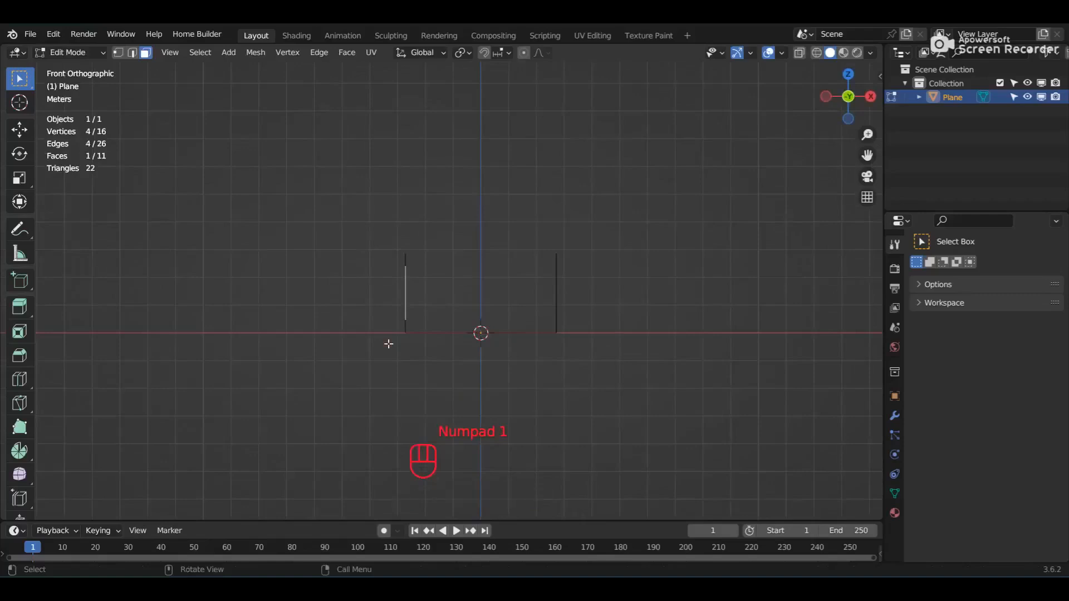
pyautogui.press('e')
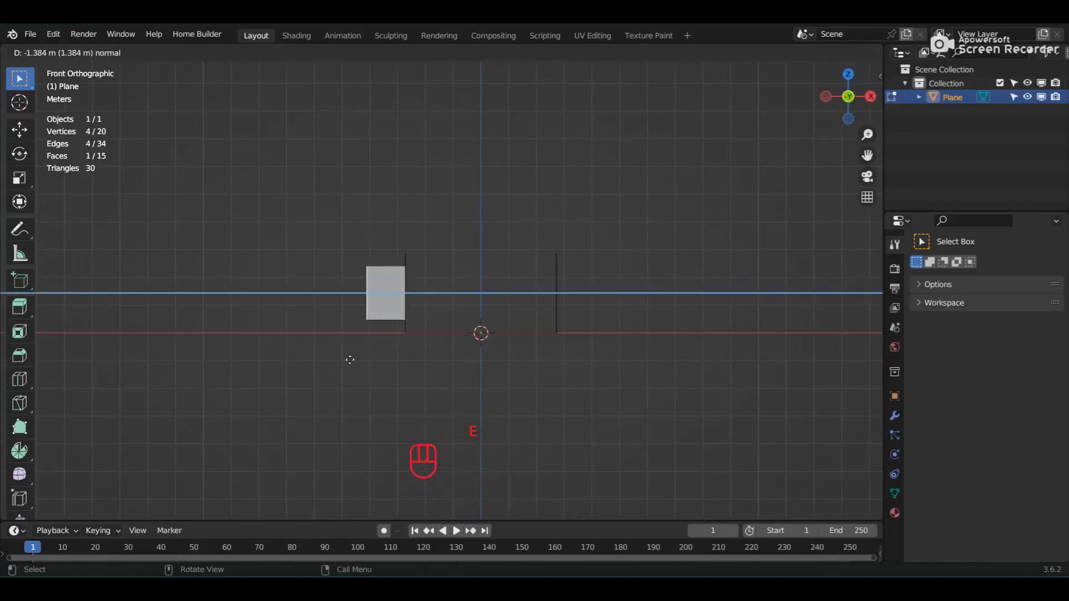
pyautogui.click(354, 364)
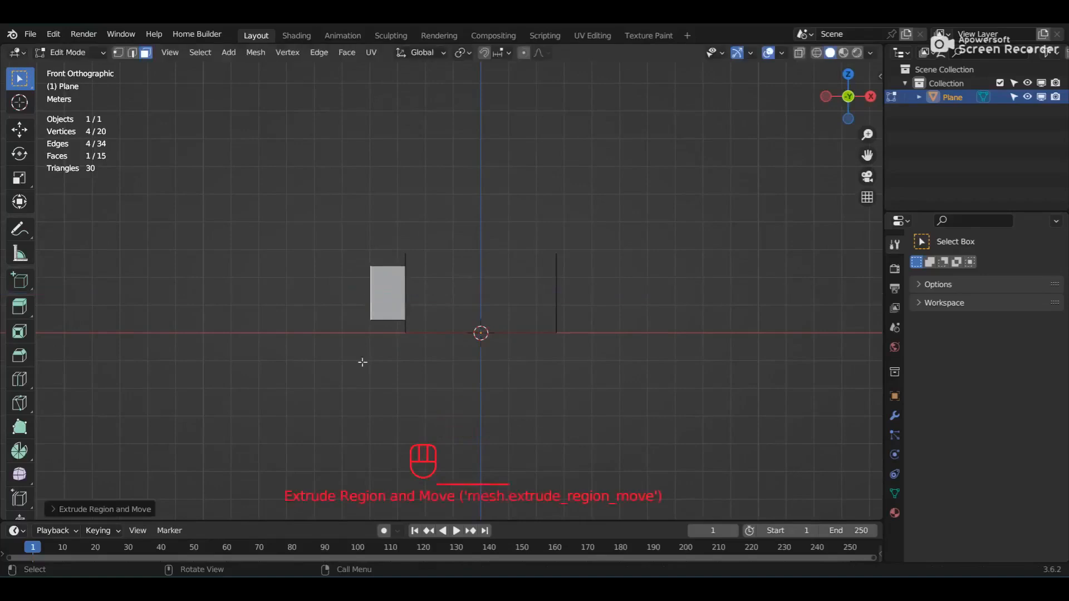
# - Extrude the inset face of the wall on the positive X side outward by about 1.2 m
pyautogui.moveTo(508, 335); pyautogui.dragTo(536, 341, button='middle')
pyautogui.click(576, 323)
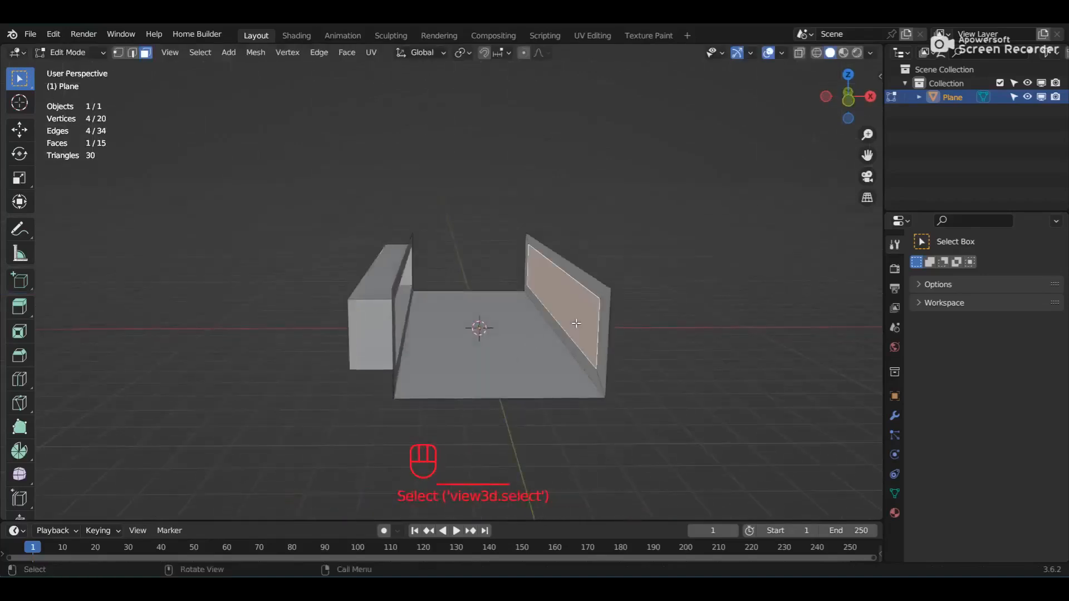
pyautogui.press('KP_1')
pyautogui.press('e')
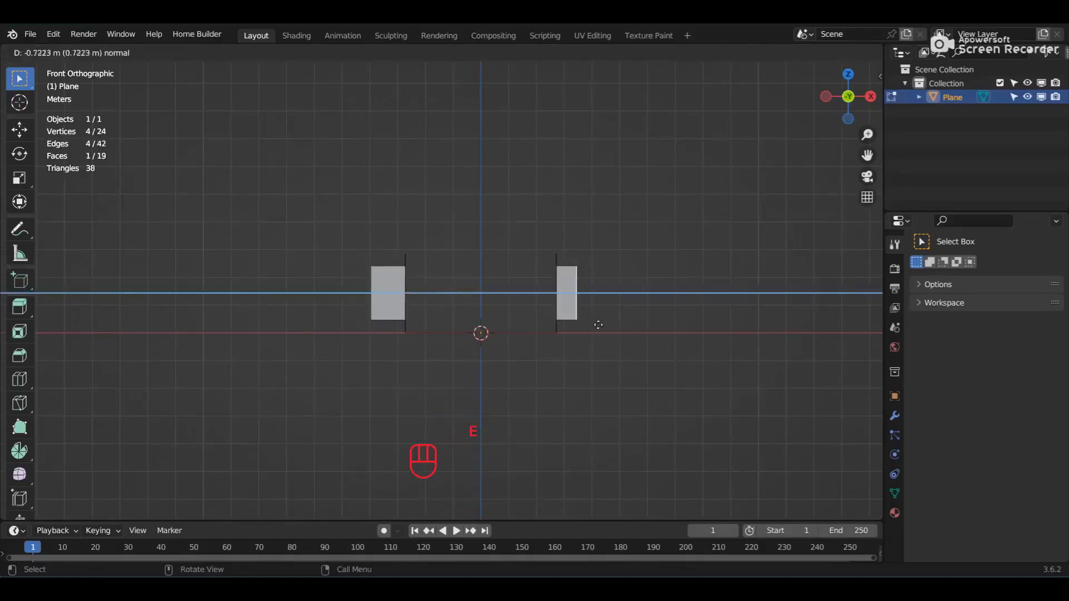
pyautogui.press('shift')
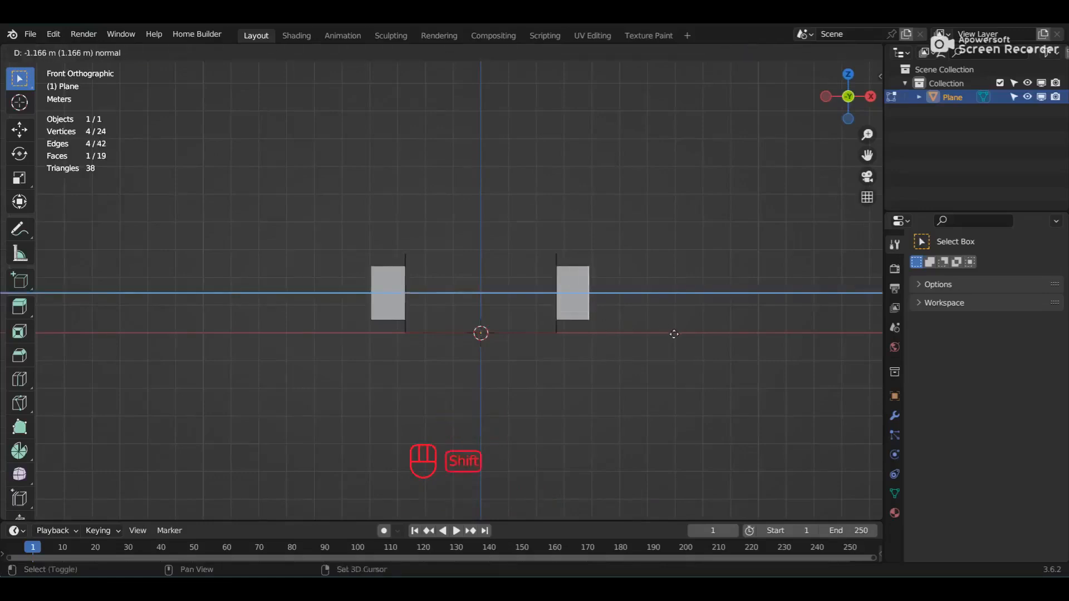
pyautogui.click(677, 336)
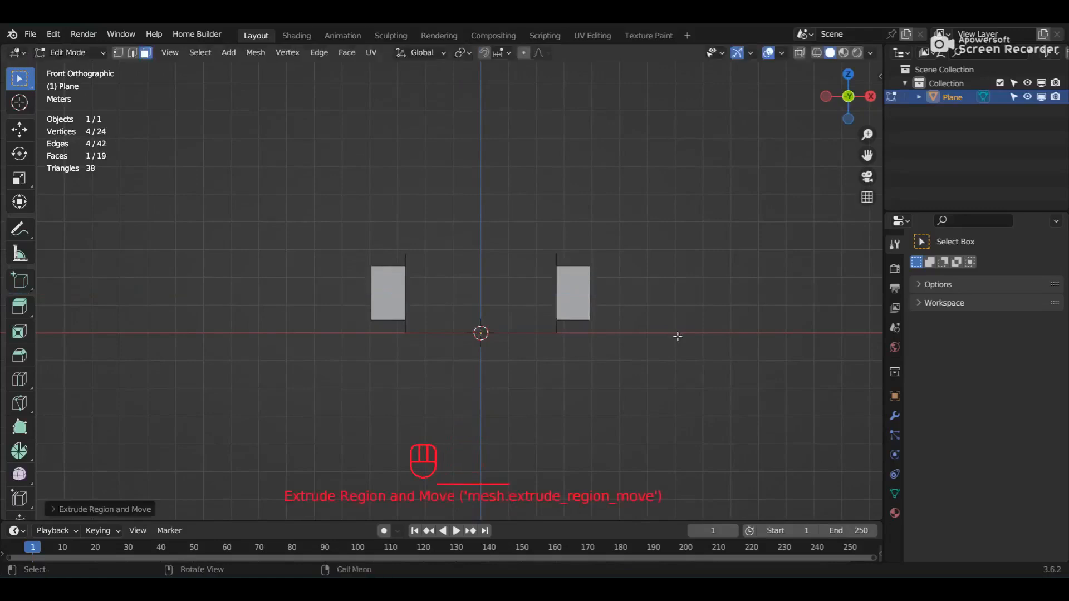
# - Extrude the upper edges of both side walls upward along Z by about 2 m
pyautogui.moveTo(540, 314); pyautogui.dragTo(367, 356, button='middle')
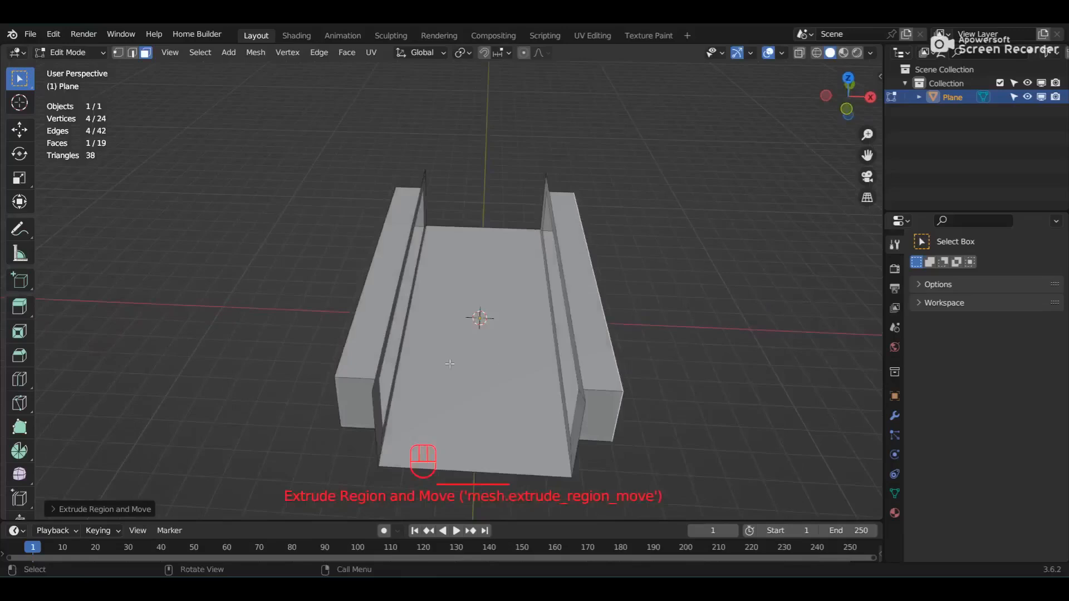
pyautogui.press('2')
pyautogui.click(384, 351)
pyautogui.keyDown('shift'); pyautogui.click(567, 322); pyautogui.keyUp('shift')
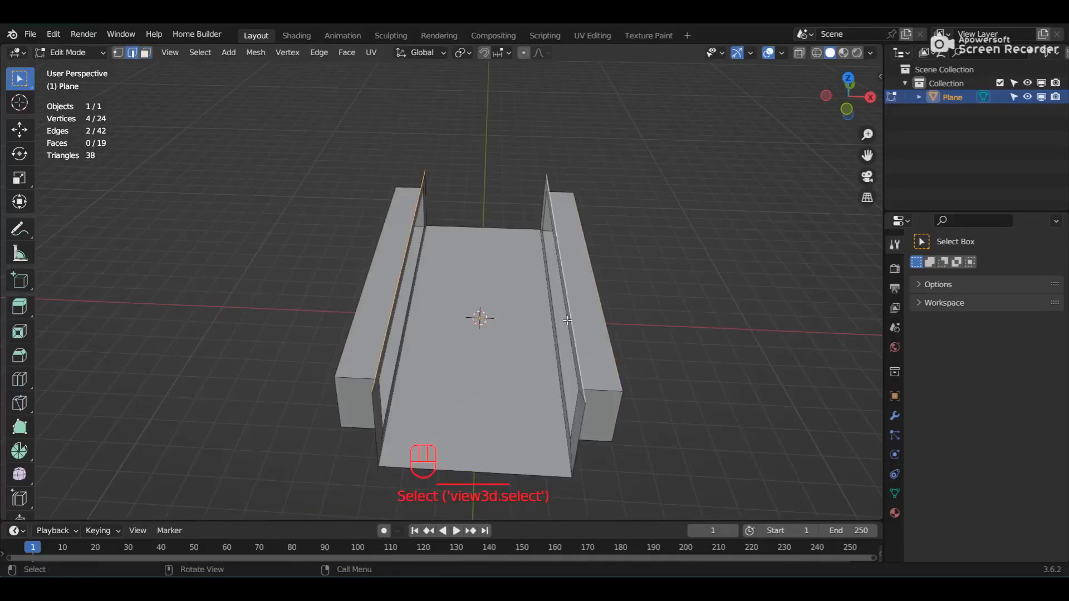
pyautogui.press('KP_3')
pyautogui.press('e')
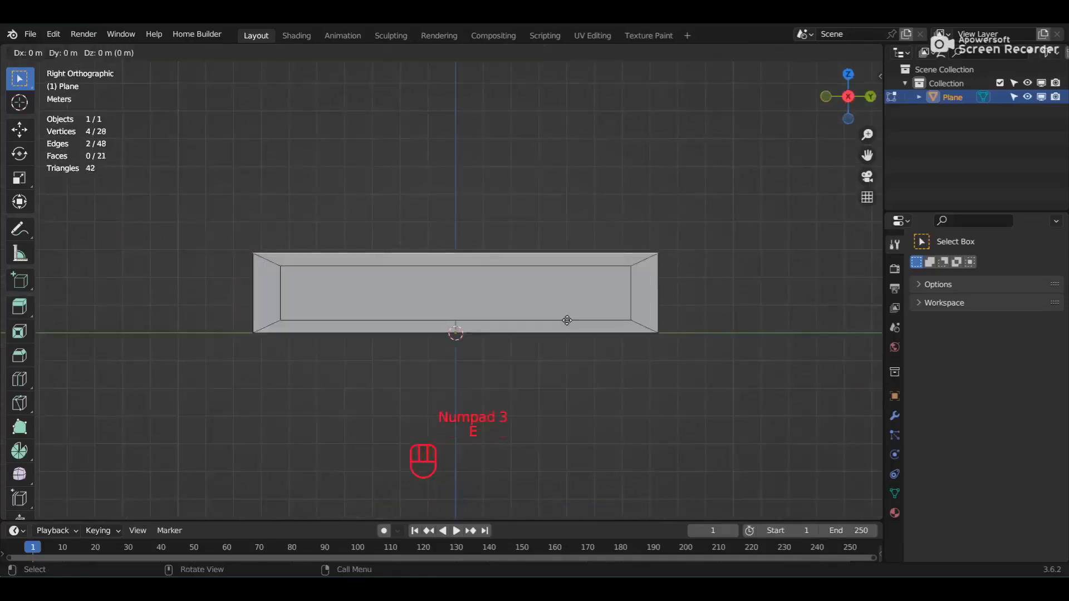
pyautogui.press('z')
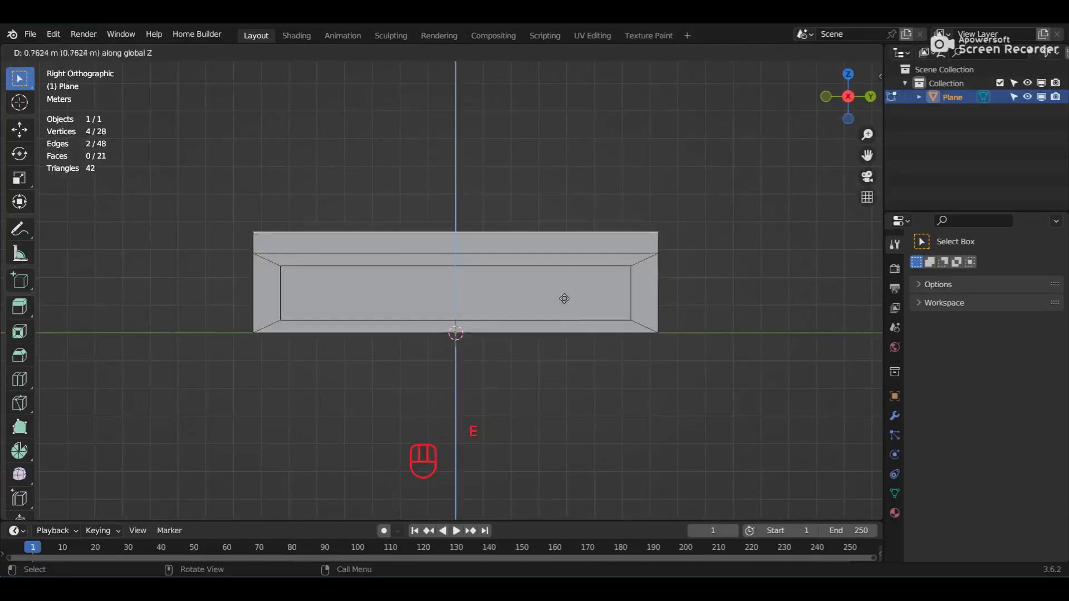
pyautogui.click(560, 264)
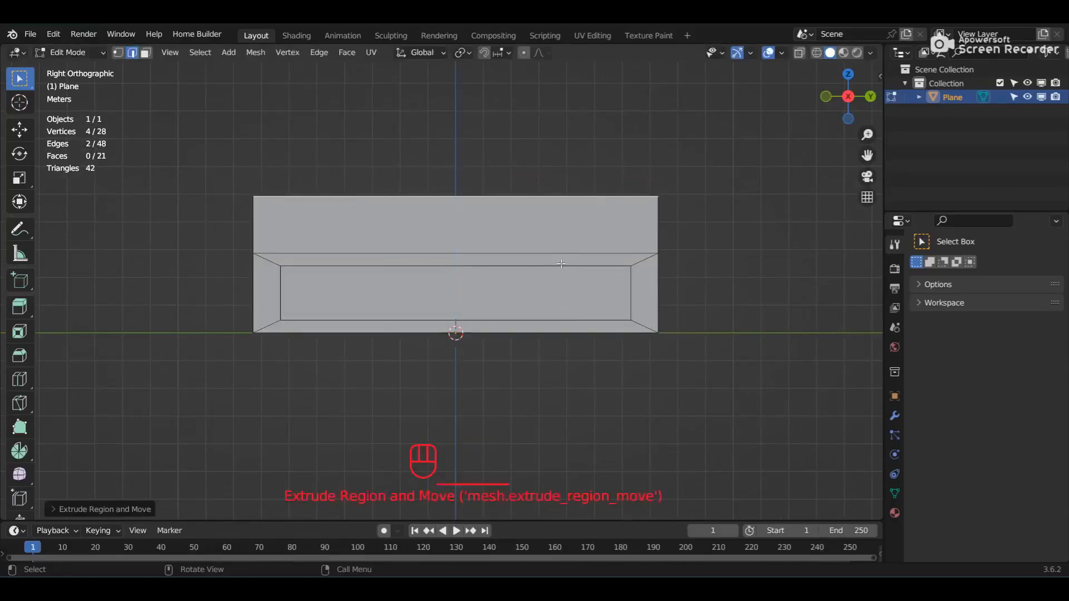
# - Scale the two raised wall edges apart along X by about 1.35 so the upper panels flare outward
pyautogui.press('KP_1')
pyautogui.moveTo(561, 264); pyautogui.dragTo(560, 284, button='middle')
pyautogui.press('KP_1')
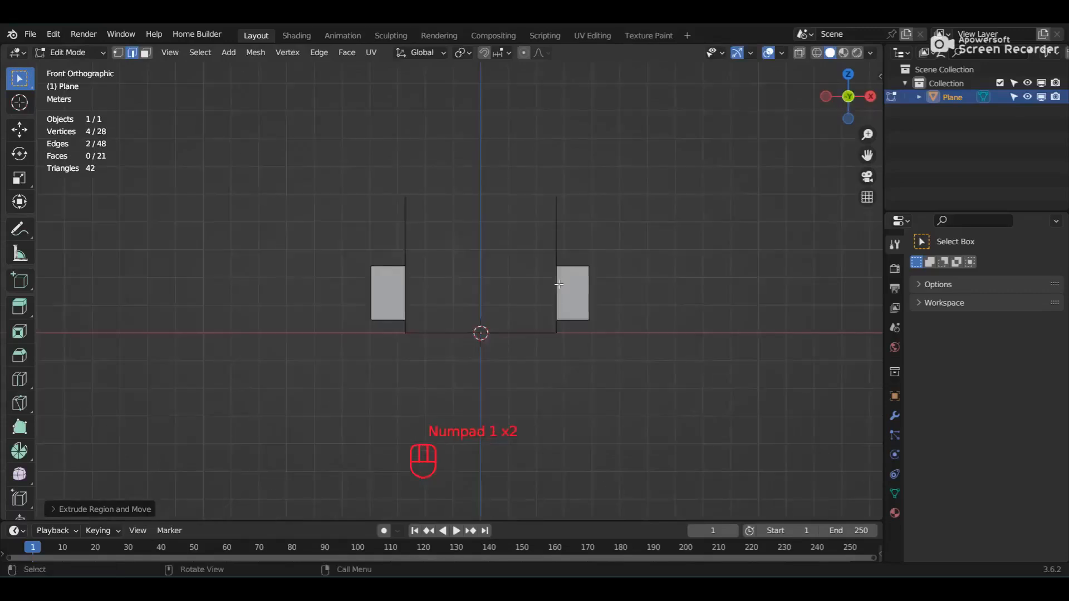
pyautogui.press('s')
pyautogui.press('x')
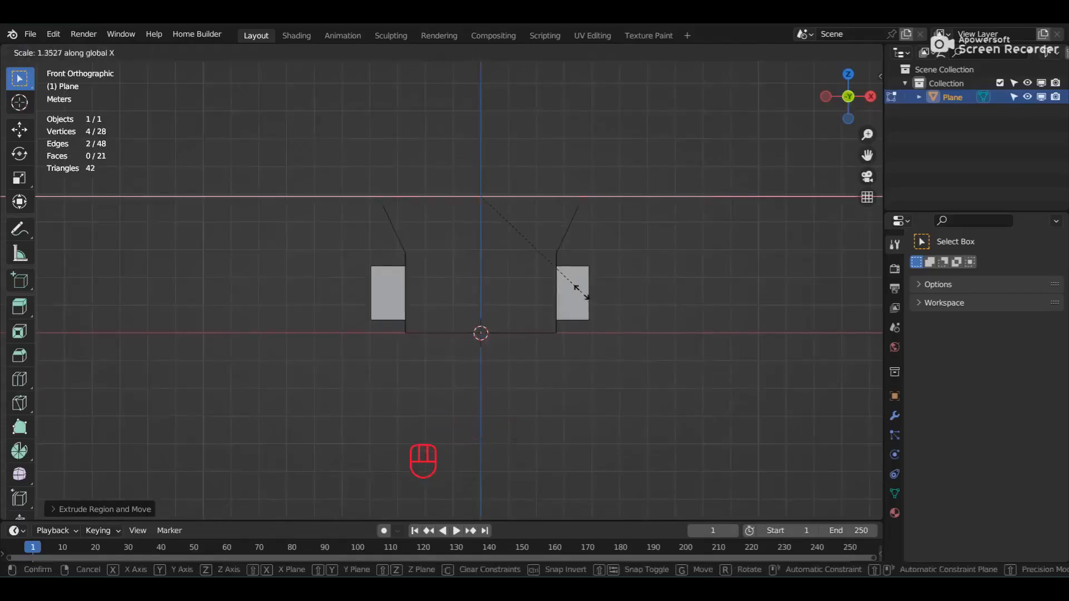
pyautogui.click(582, 294)
# - Extrude the floor's rear edge in place and widen it along X to just beyond the side boxes
pyautogui.moveTo(544, 236); pyautogui.dragTo(284, 295, button='middle')
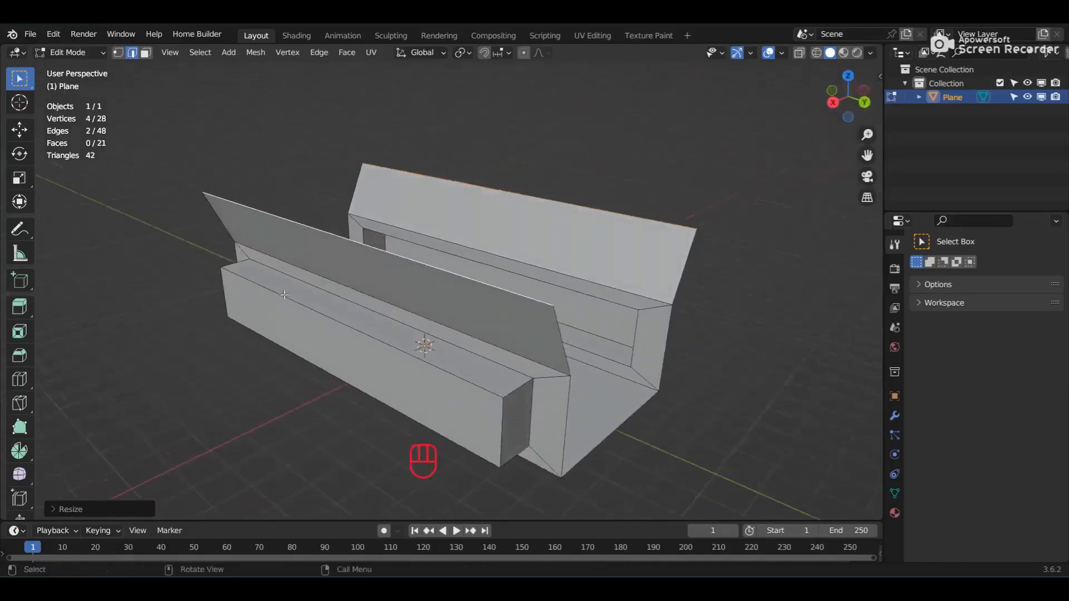
pyautogui.click(593, 451)
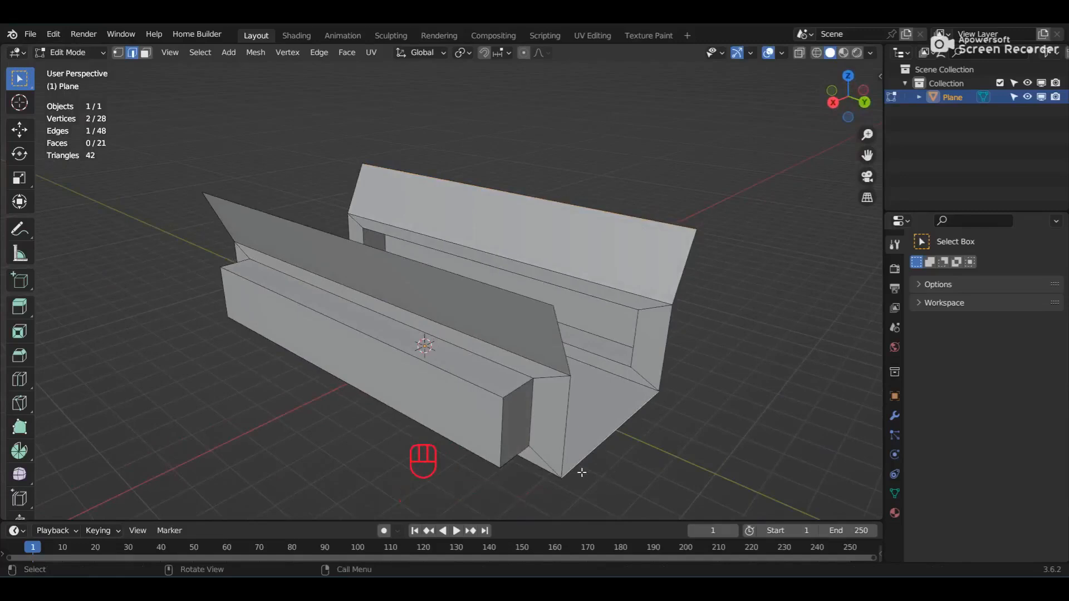
pyautogui.press('KP_1')
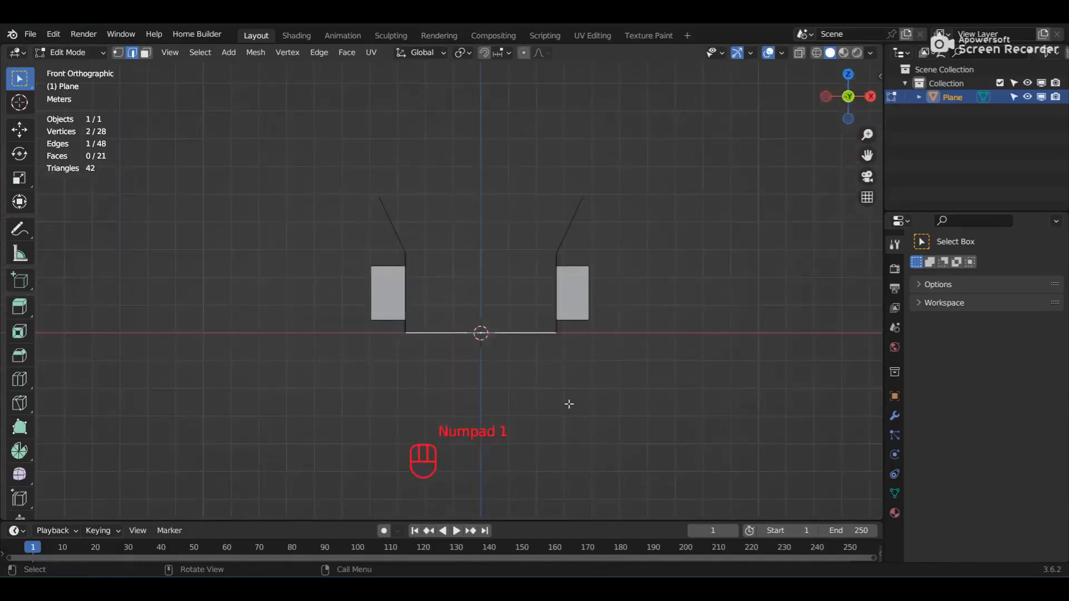
pyautogui.press('e')
pyautogui.press('s')
pyautogui.press('x')
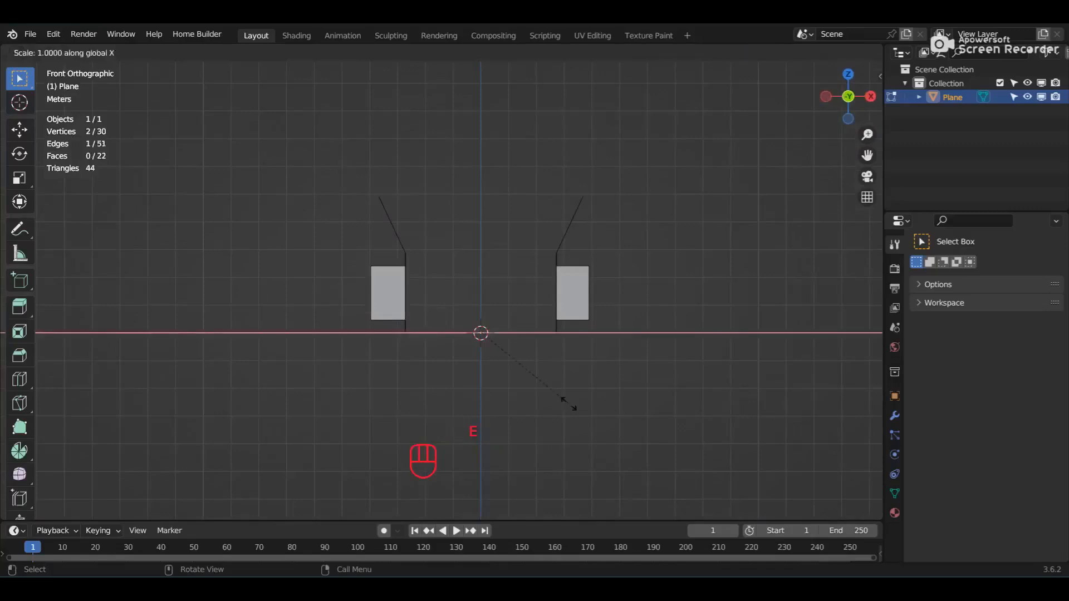
pyautogui.click(614, 433)
# - Extrude the widened rear edge straight up along Z into a back panel taller than the flared side walls
pyautogui.press('e')
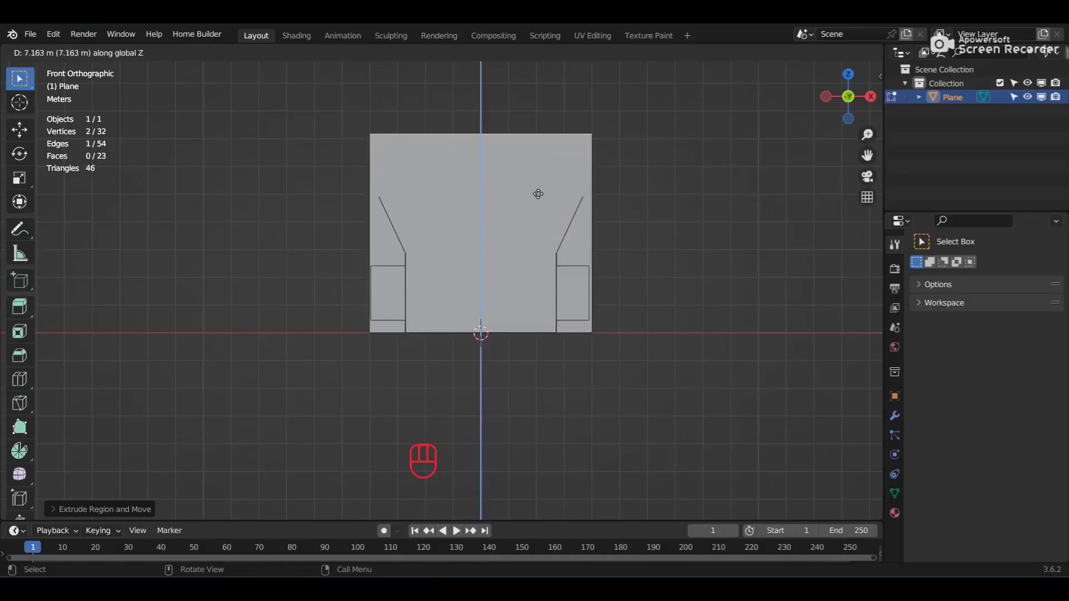
pyautogui.click(537, 172)
pyautogui.moveTo(532, 202); pyautogui.dragTo(526, 252, button='middle')
# - Leave Edit Mode and apply Shade Smooth to the whole object
pyautogui.press('Tab')
pyautogui.rightClick(503, 273)
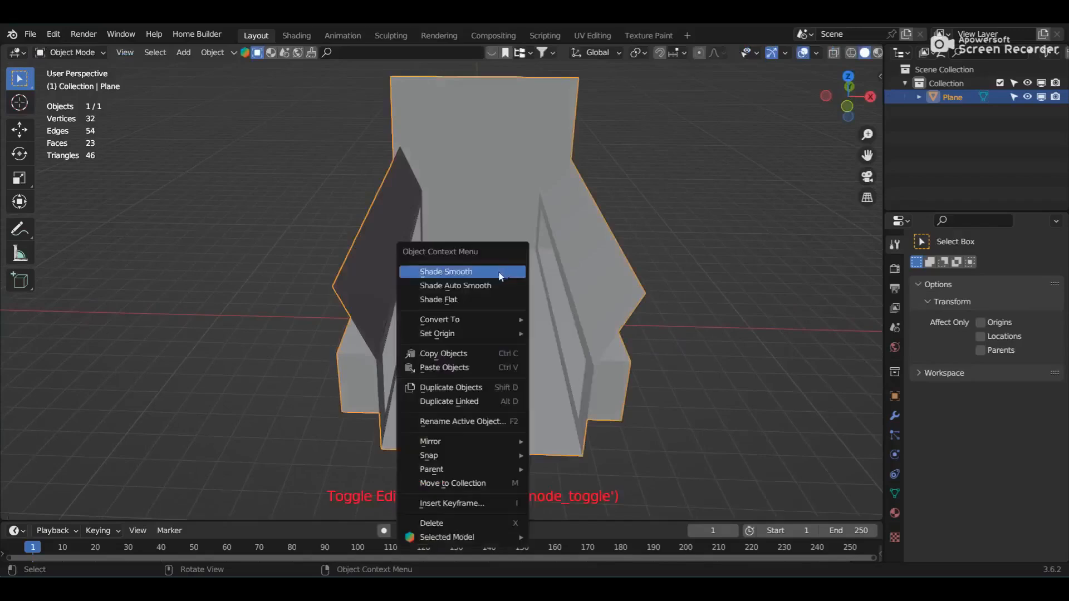
pyautogui.click(468, 270)
pyautogui.rightClick(463, 282)
pyautogui.click(462, 305)
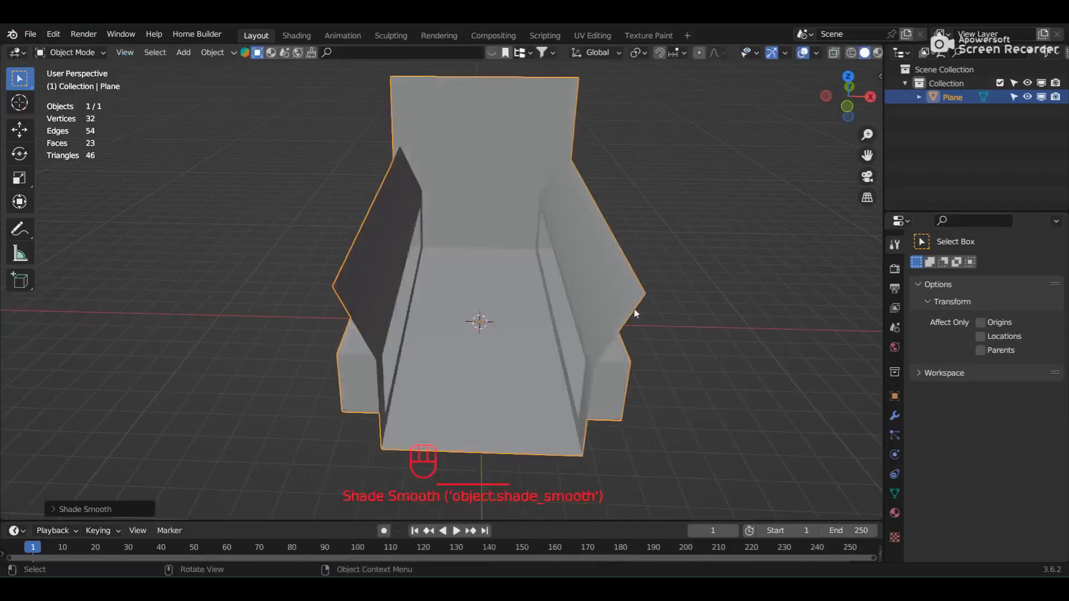
# - Add a Bevel modifier to the structure, raise its segment count by two, and apply it
pyautogui.click(895, 415)
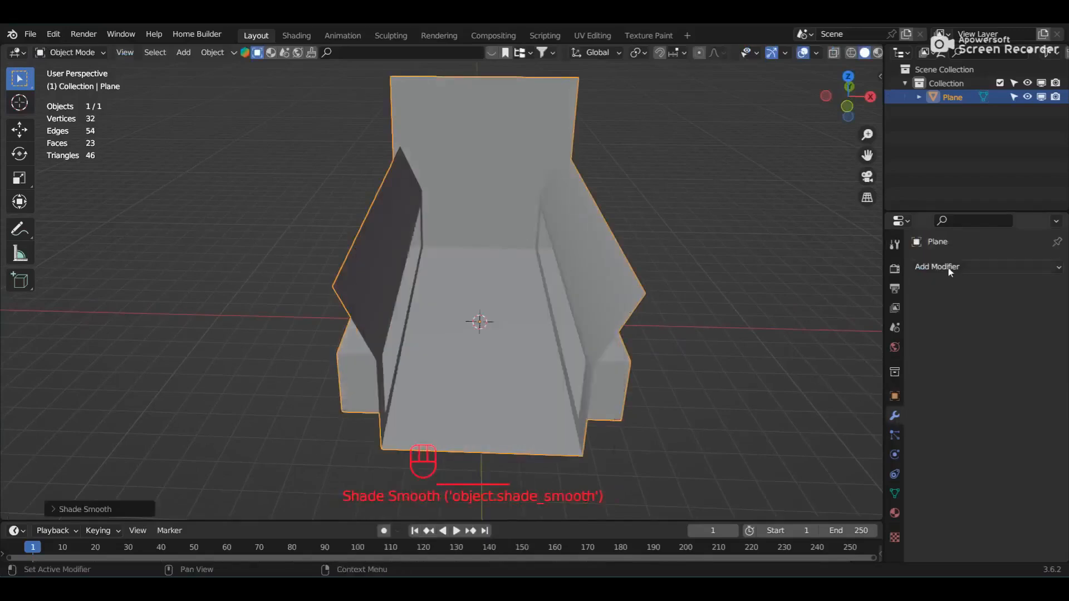
pyautogui.click(949, 269)
pyautogui.click(777, 321)
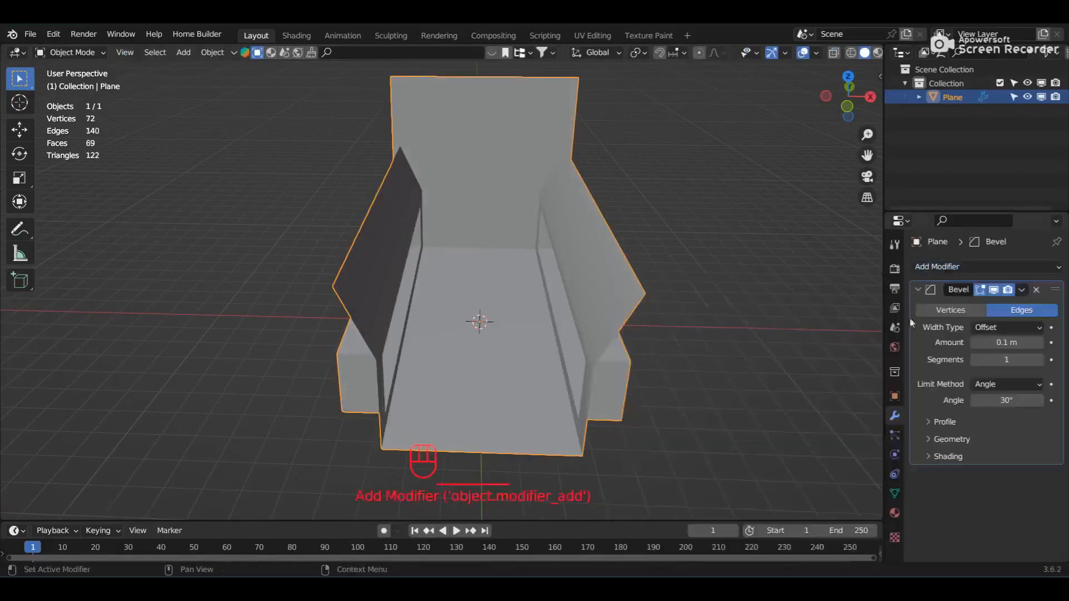
pyautogui.click(1041, 361)
pyautogui.click(1042, 361)
pyautogui.click(1023, 289)
pyautogui.click(958, 307)
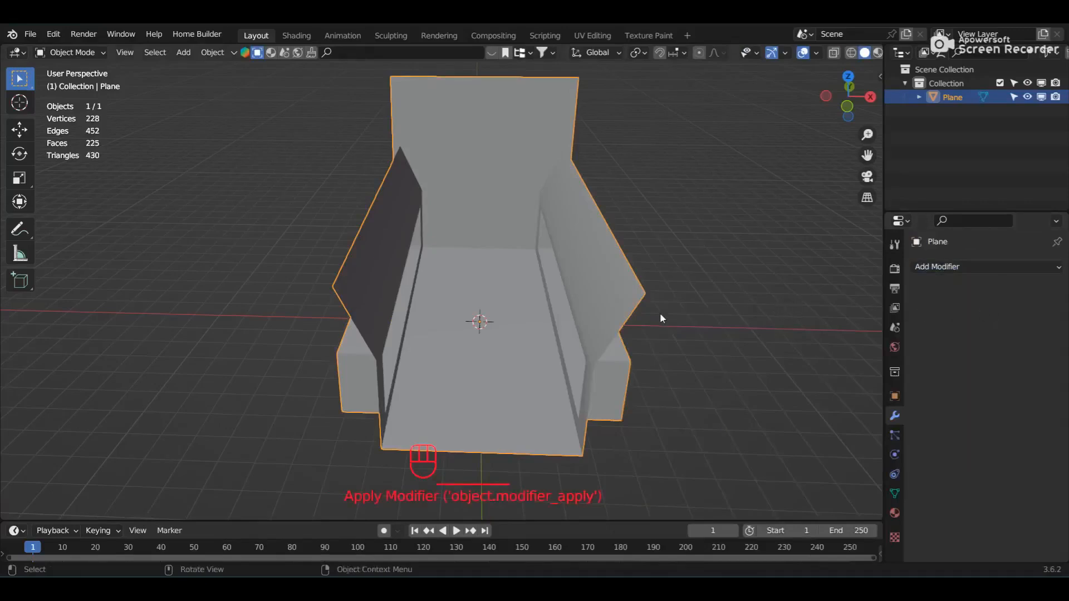
# - Add a camera to the scene at the world origin
pyautogui.moveTo(660, 312); pyautogui.dragTo(660, 288, button='middle')
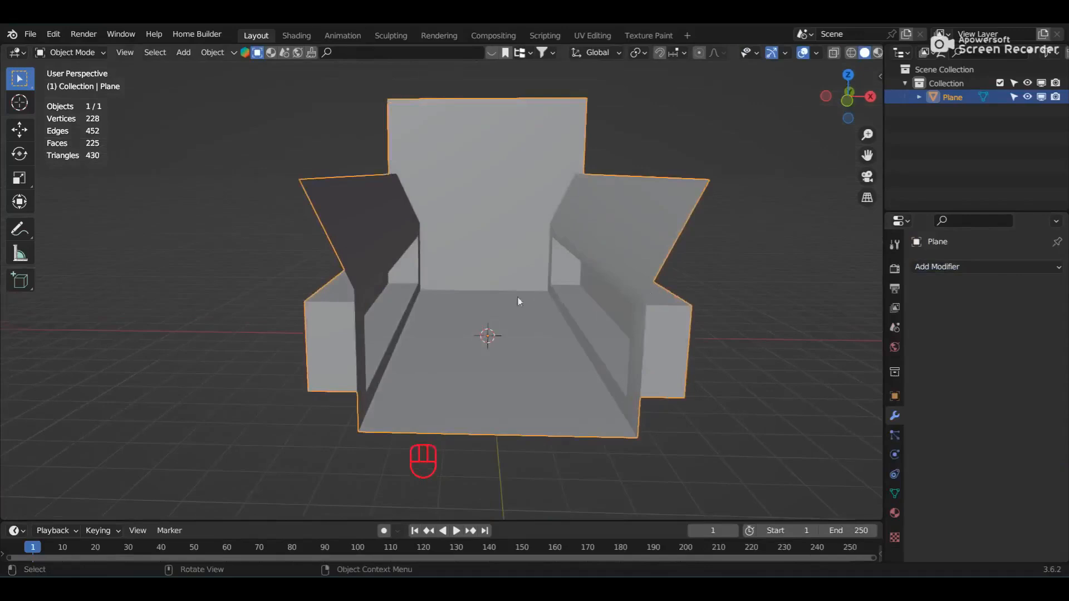
pyautogui.hotkey('shift', 'a')
pyautogui.moveTo(509, 297)
pyautogui.moveTo(473, 501)
pyautogui.click(607, 501)
# - Align the new camera to a close view along the floor between the side walls, facing the back panel
pyautogui.scroll(1, 571, 374)
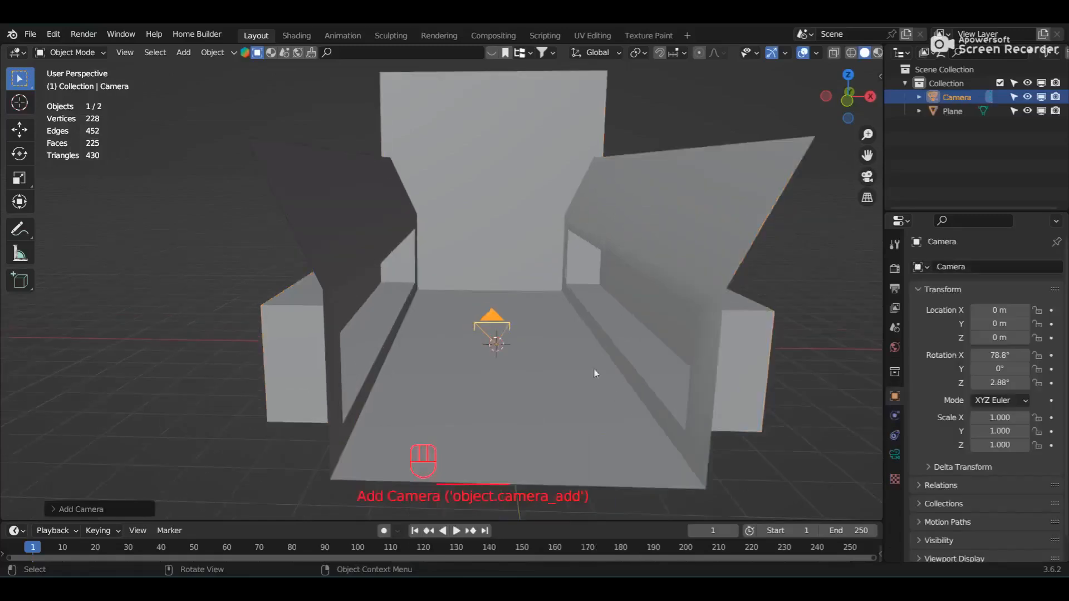
pyautogui.keyDown('shift'); pyautogui.moveTo(644, 373); pyautogui.dragTo(620, 339, button='middle'); pyautogui.keyUp('shift')
pyautogui.scroll(4, 618, 337)
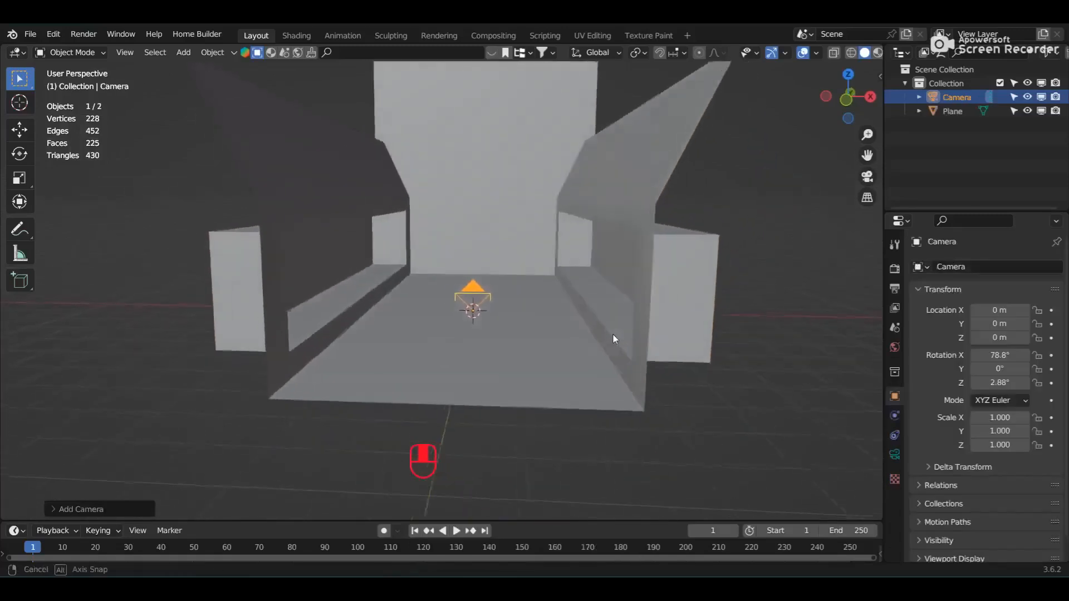
pyautogui.scroll(4, 612, 337)
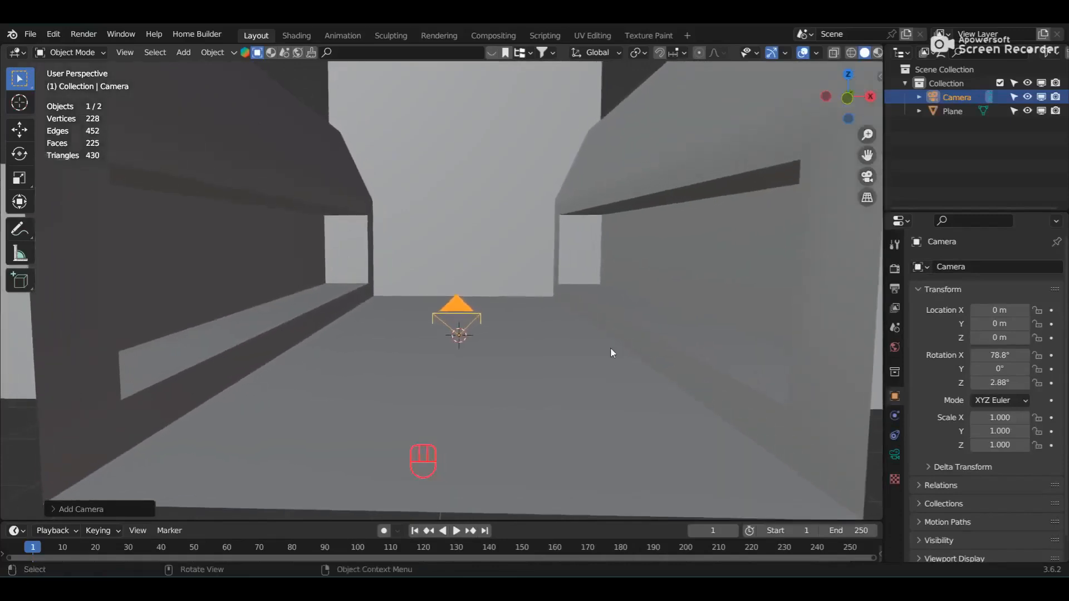
pyautogui.scroll(1, 611, 349)
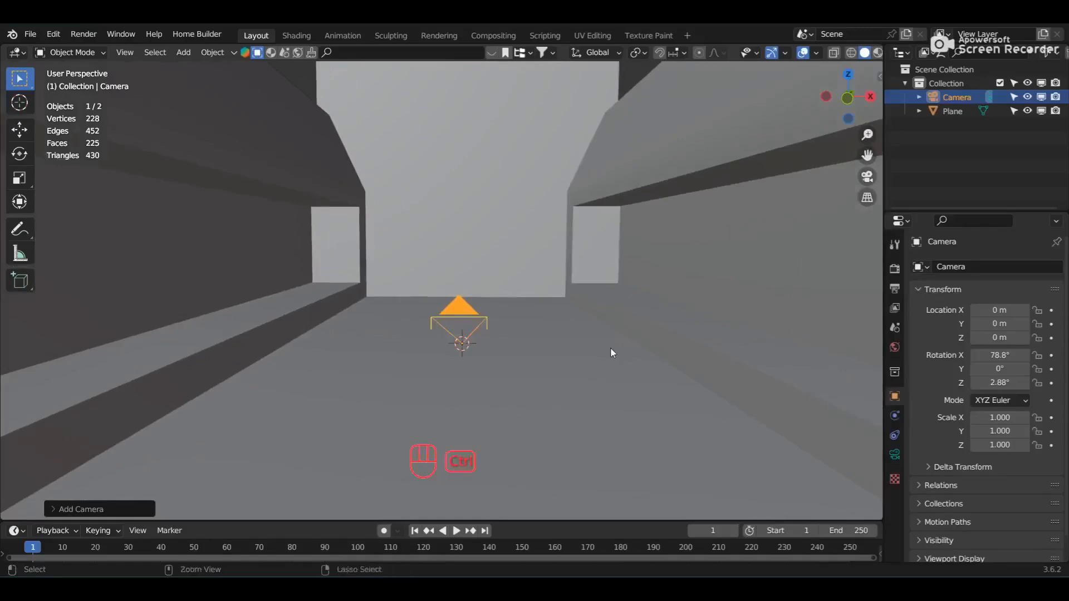
pyautogui.press('ctrl+alt+KP_0')
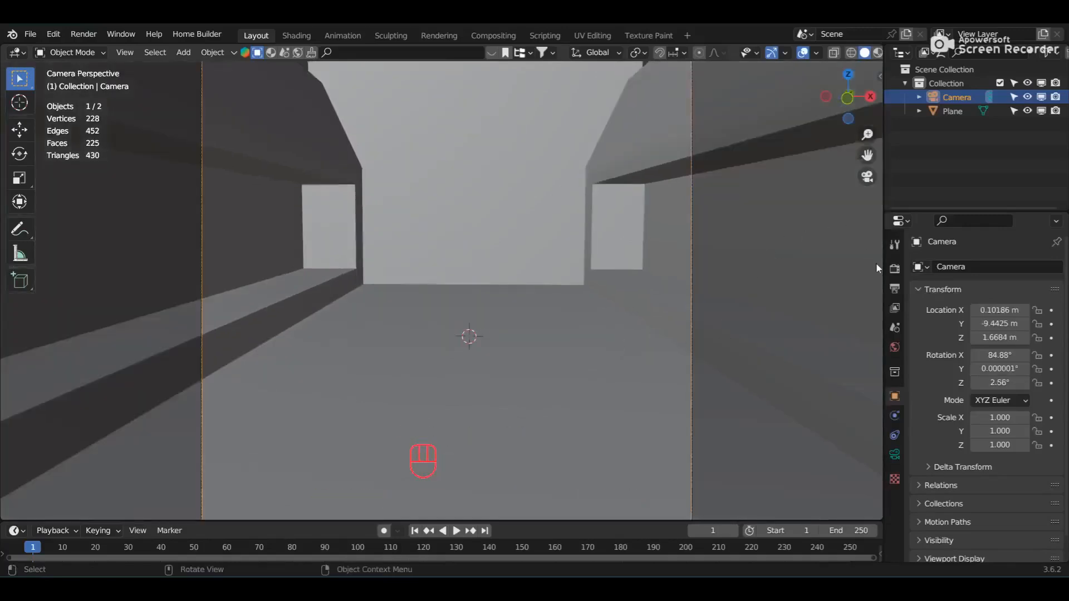
# - Set the render resolution to 1920 by 1920 px
pyautogui.click(896, 288)
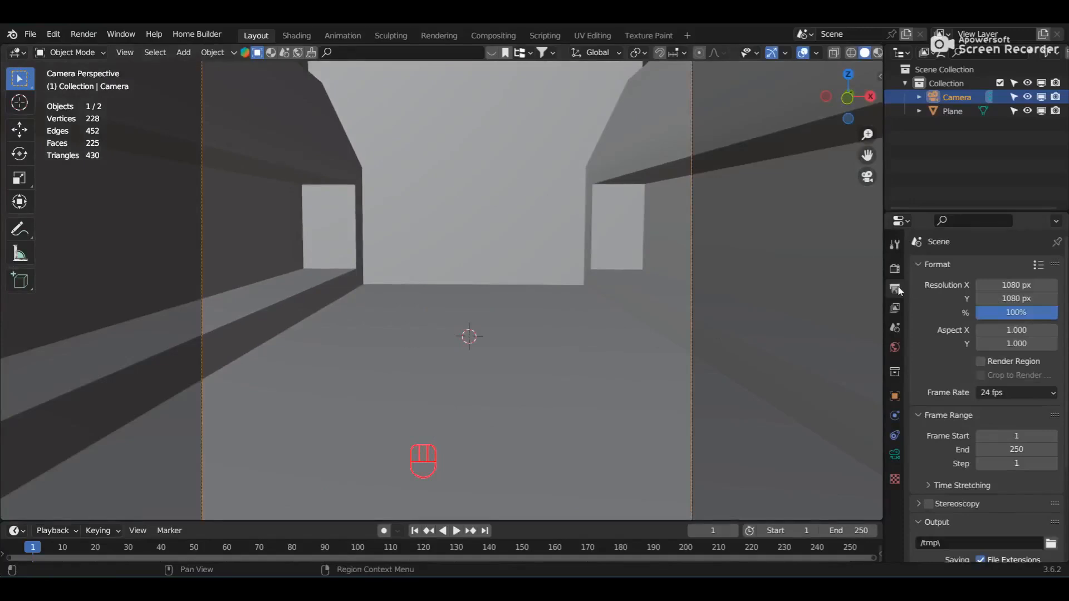
pyautogui.click(1002, 286)
pyautogui.write('192')
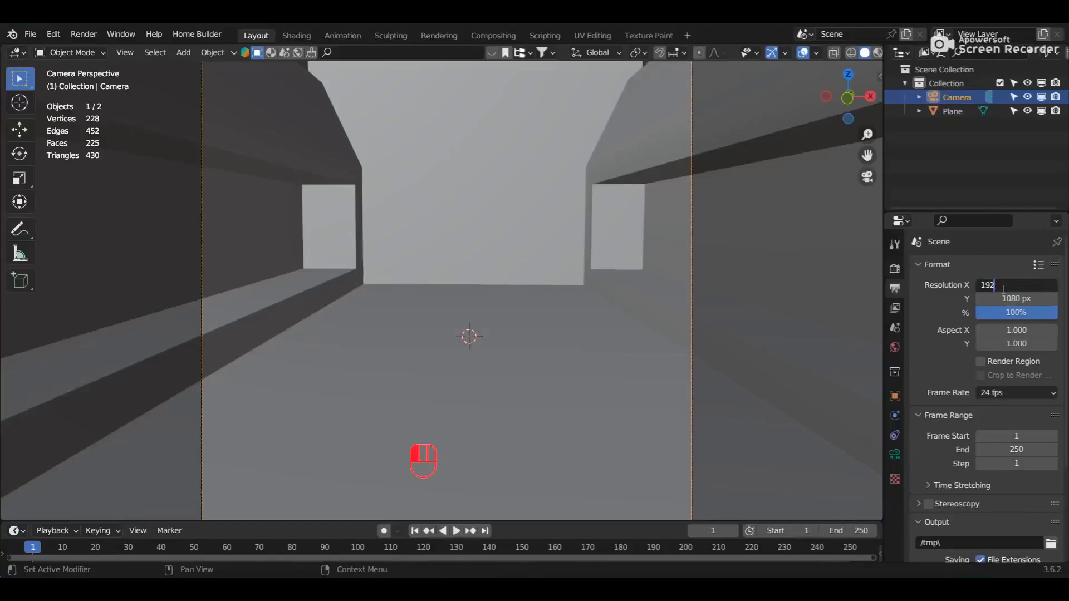
pyautogui.write('0')
pyautogui.press('Return')
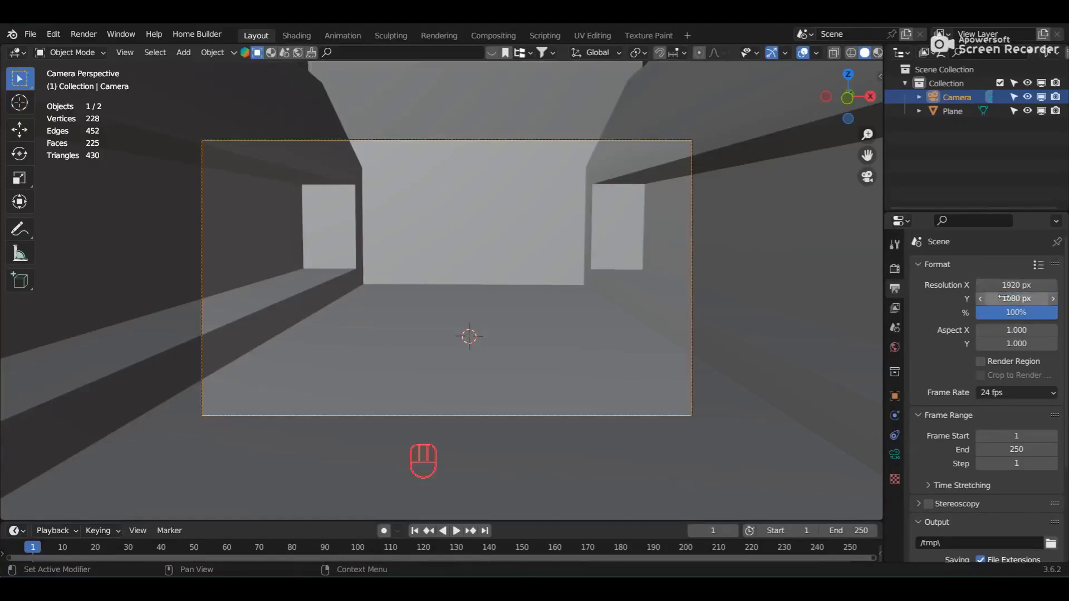
pyautogui.click(1008, 298)
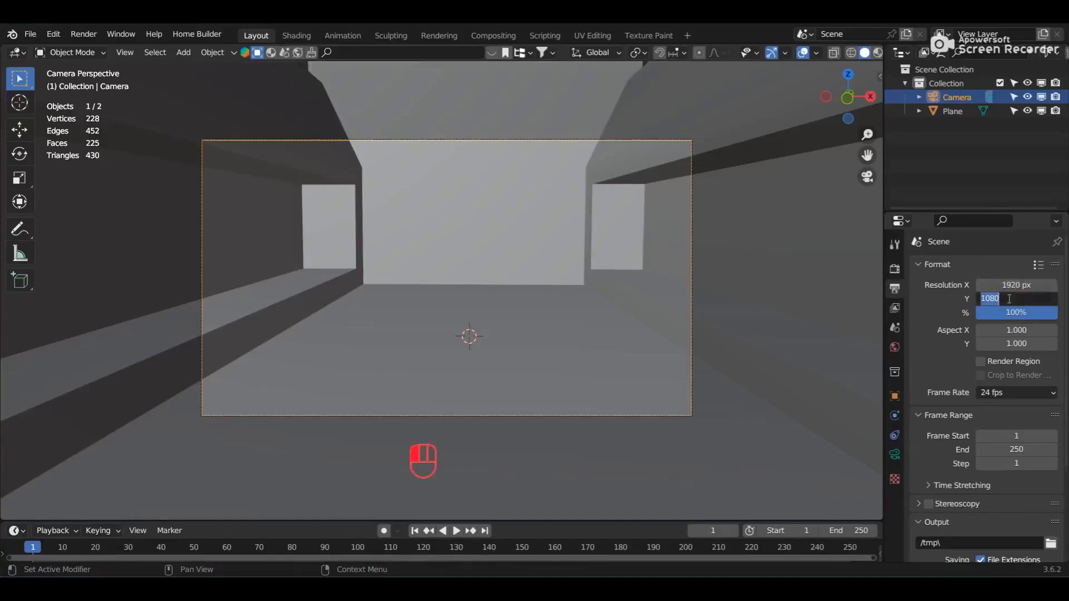
pyautogui.write('1920')
pyautogui.press('Return')
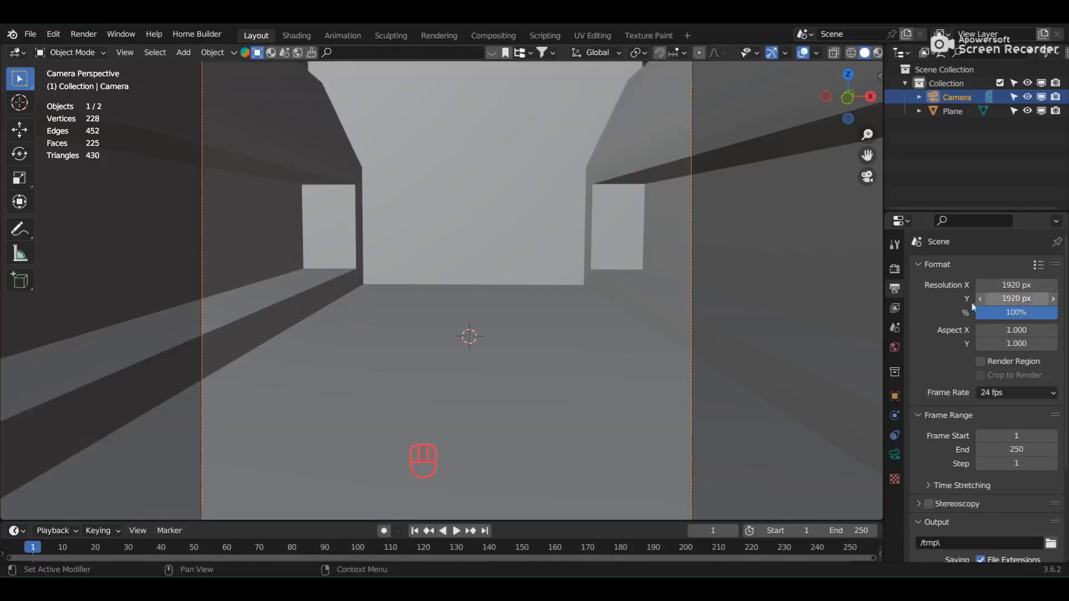
# - Split the 3D viewport into two side-by-side areas and turn one of them into a Shader Editor
pyautogui.moveTo(5, 47); pyautogui.dragTo(453, 129)
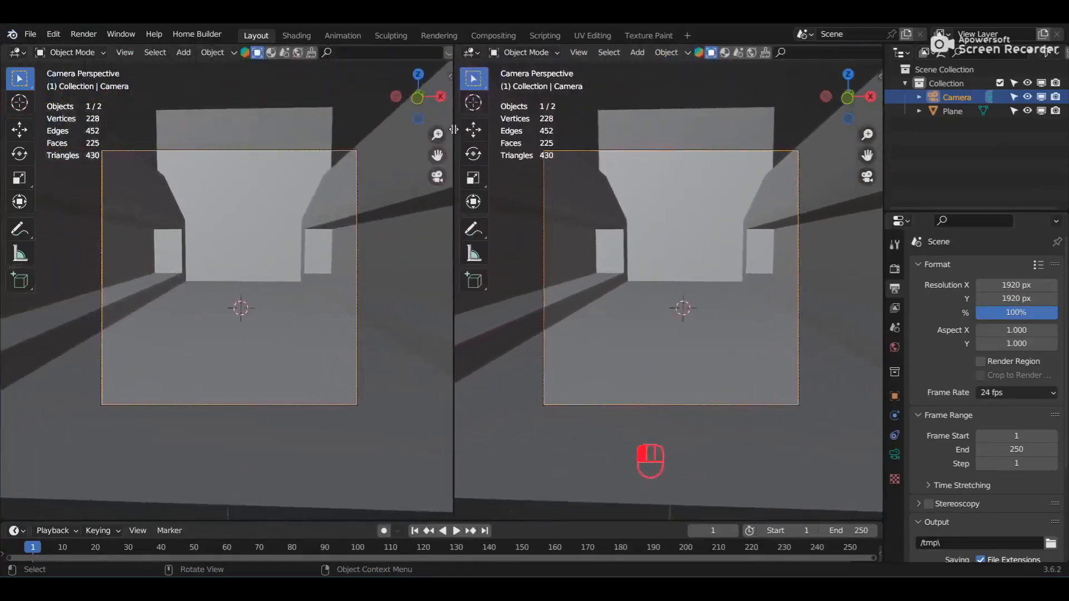
pyautogui.scroll(3, 745, 278)
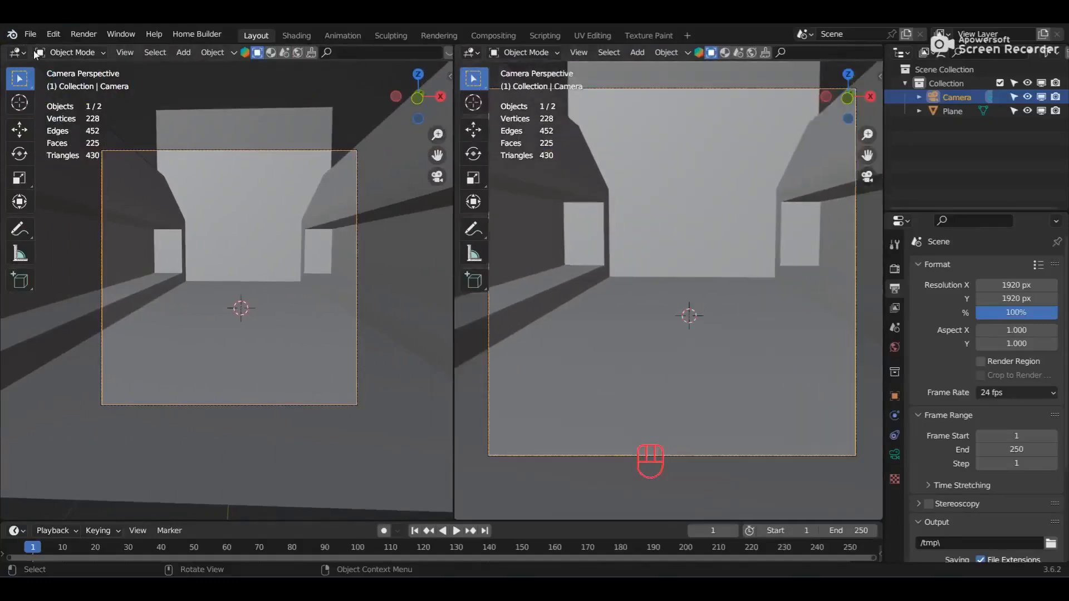
pyautogui.click(18, 53)
pyautogui.click(61, 182)
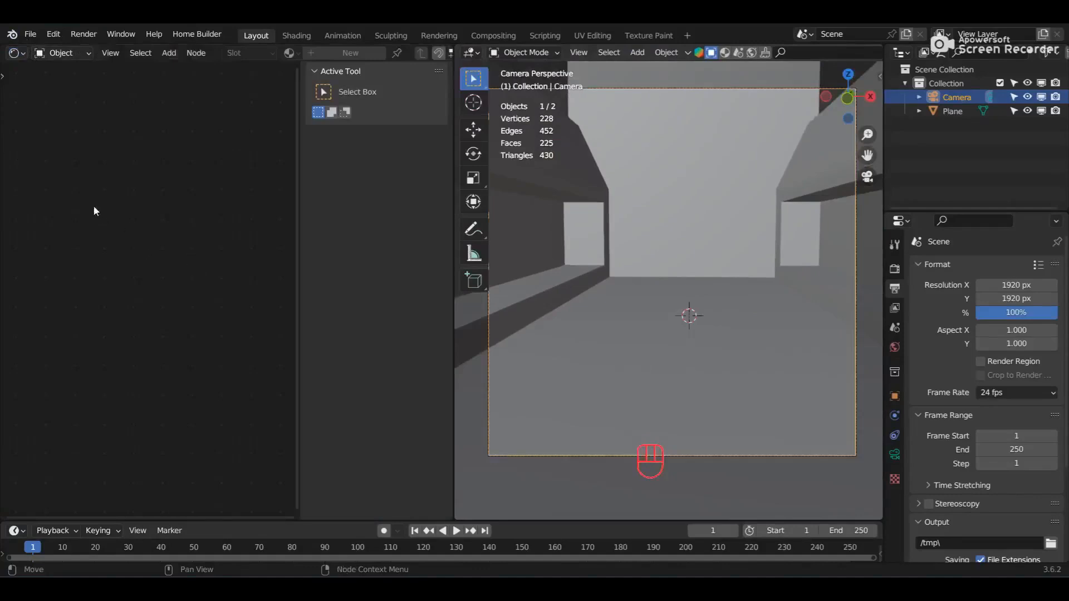
# - Create a new material for the plane structure and space its Principled BSDF and Material Output nodes apart
pyautogui.scroll(-2, 207, 53)
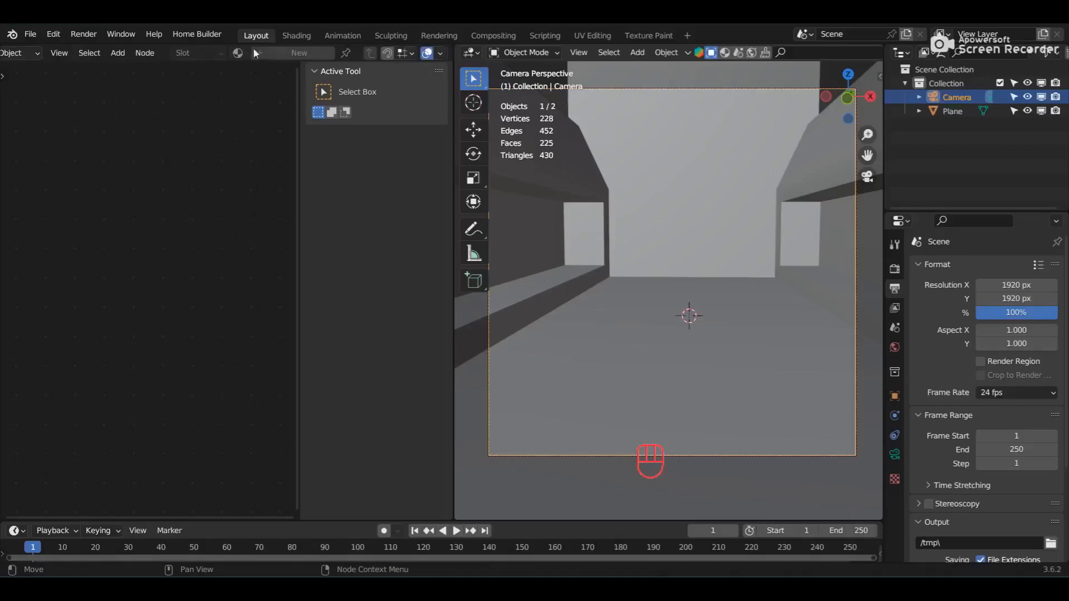
pyautogui.click(604, 305)
pyautogui.click(283, 54)
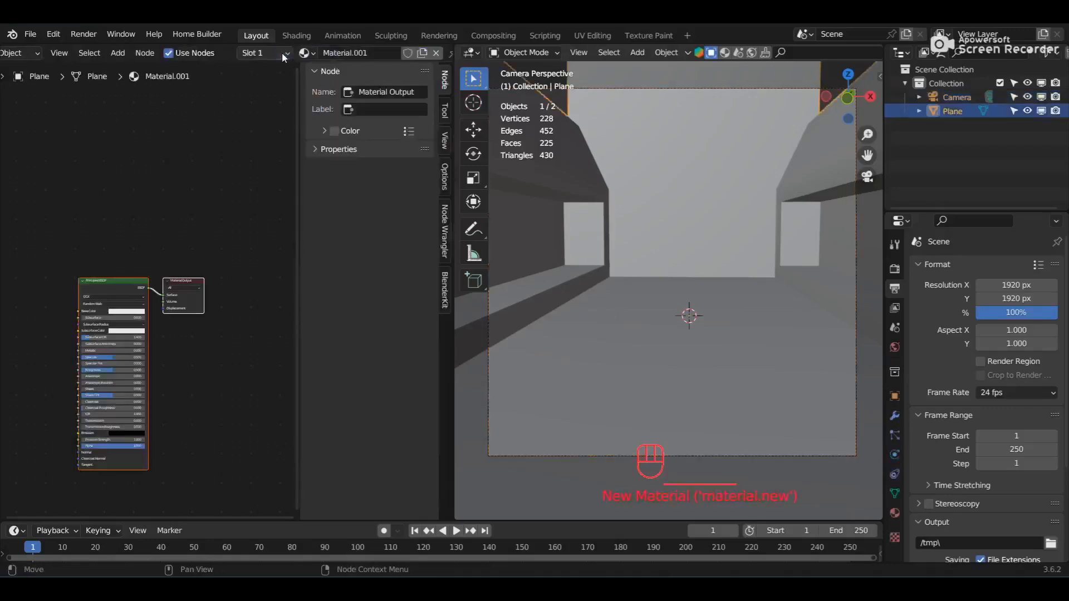
pyautogui.moveTo(105, 289); pyautogui.dragTo(43, 251)
pyautogui.click(90, 252)
pyautogui.click(164, 266)
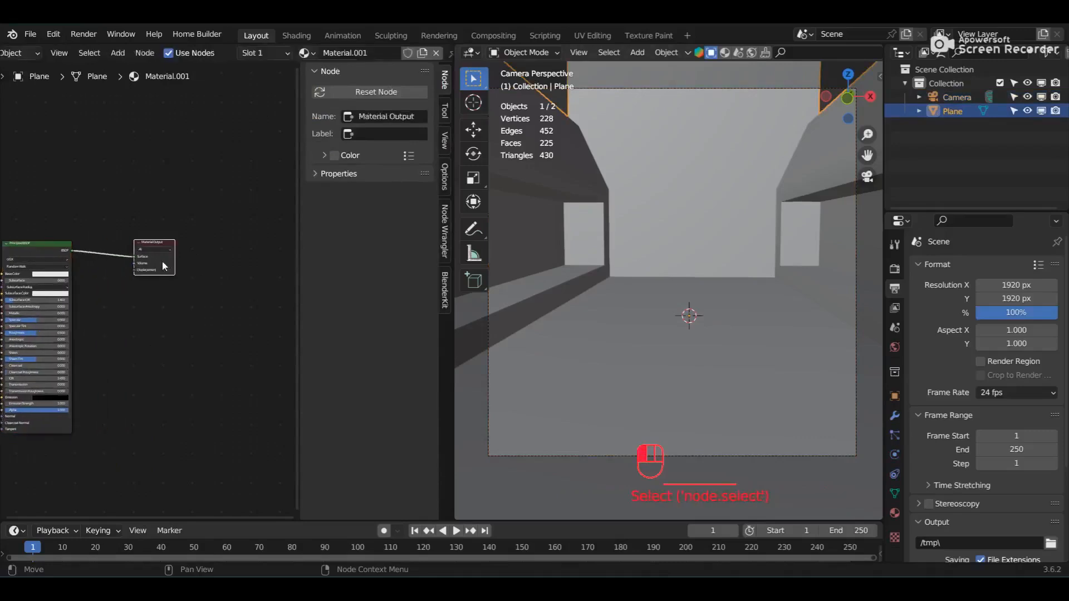
pyautogui.moveTo(164, 266); pyautogui.dragTo(215, 270)
# - Add the Matrix Code node group and insert it between the Principled BSDF and Material Output nodes
pyautogui.hotkey('shift', 'a')
pyautogui.click(115, 292)
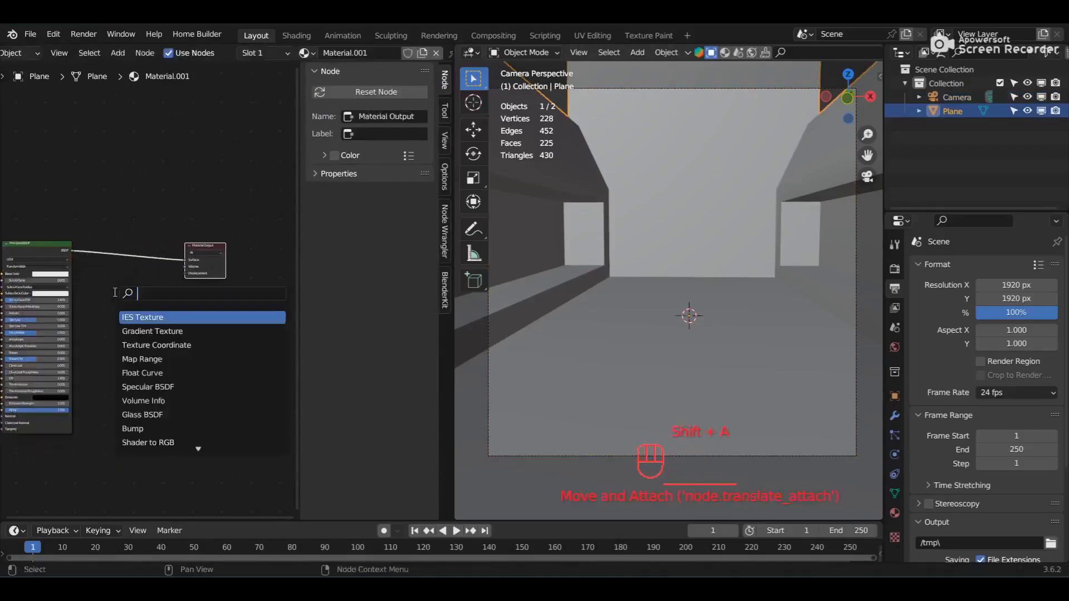
pyautogui.write('matrix')
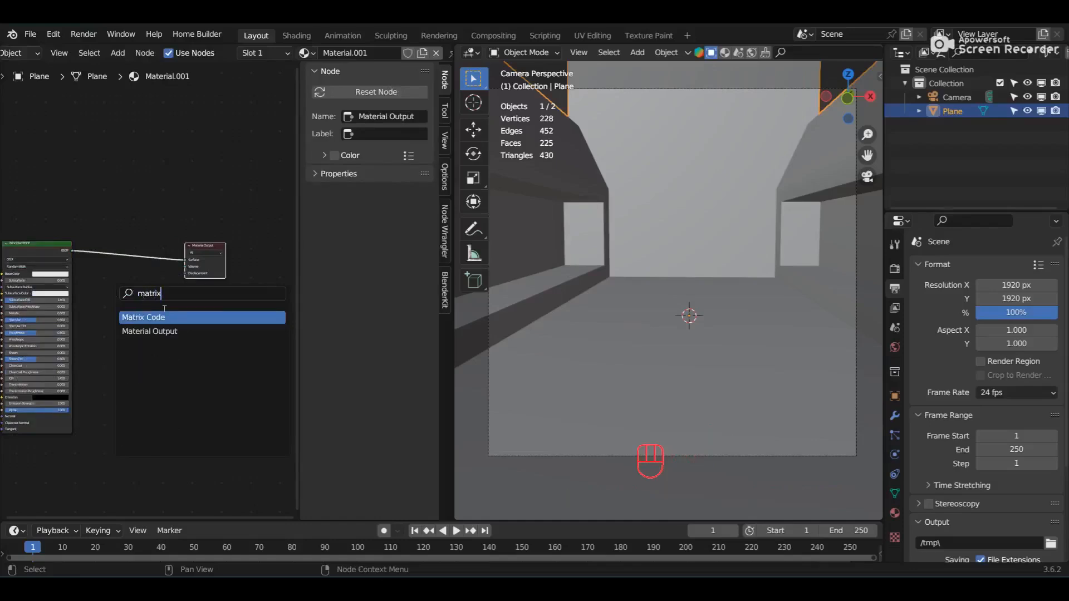
pyautogui.press('Return')
pyautogui.click(176, 272)
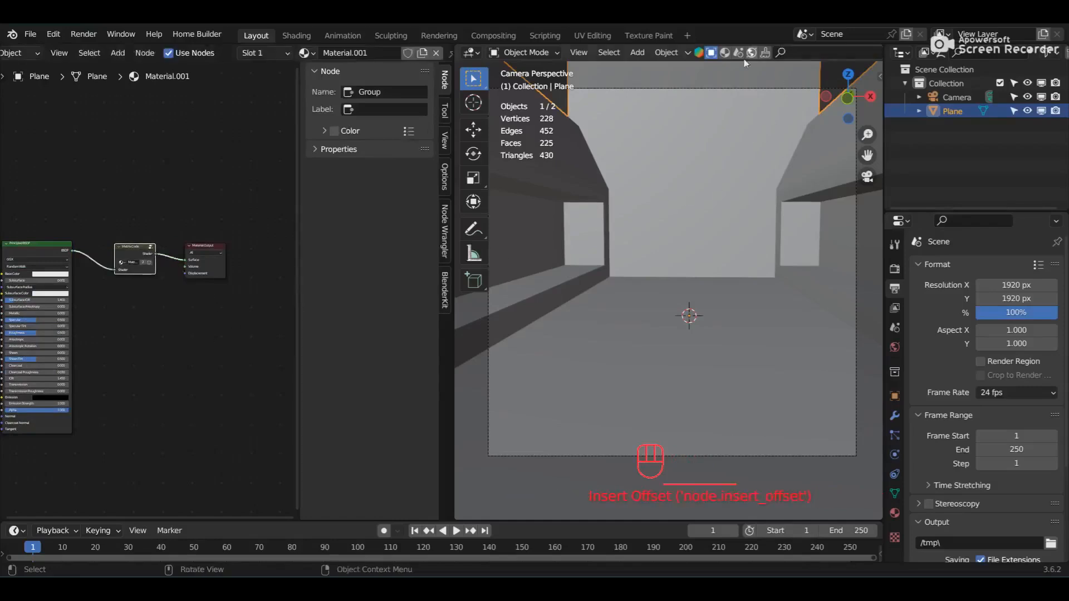
# - Show the viewport in Material Preview shading and enable Ambient Occlusion and Bloom for the Eevee engine
pyautogui.scroll(-5, 800, 56)
pyautogui.press('Up')
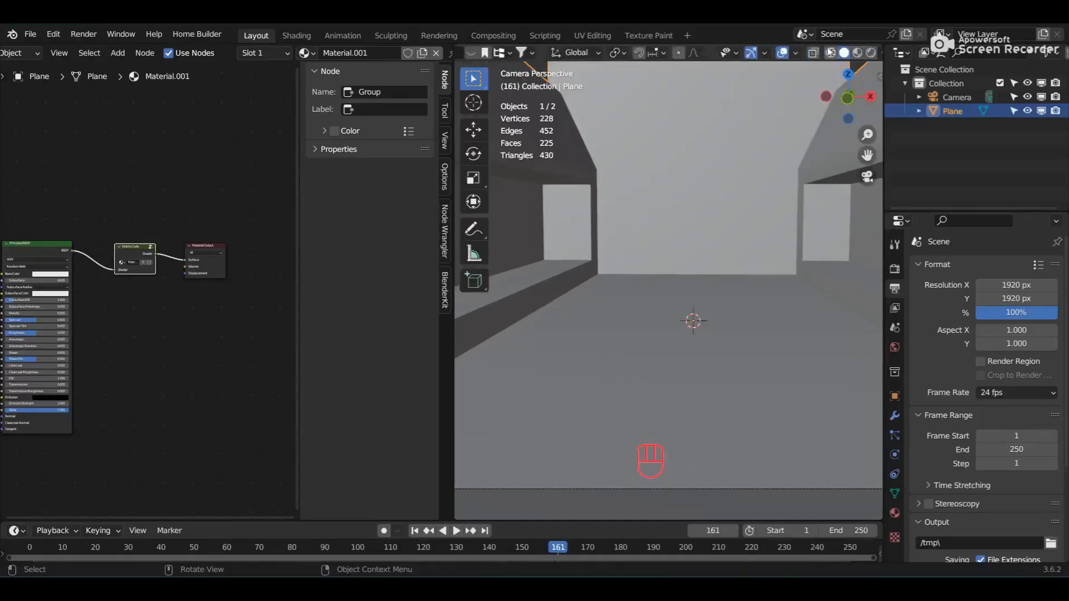
pyautogui.click(861, 53)
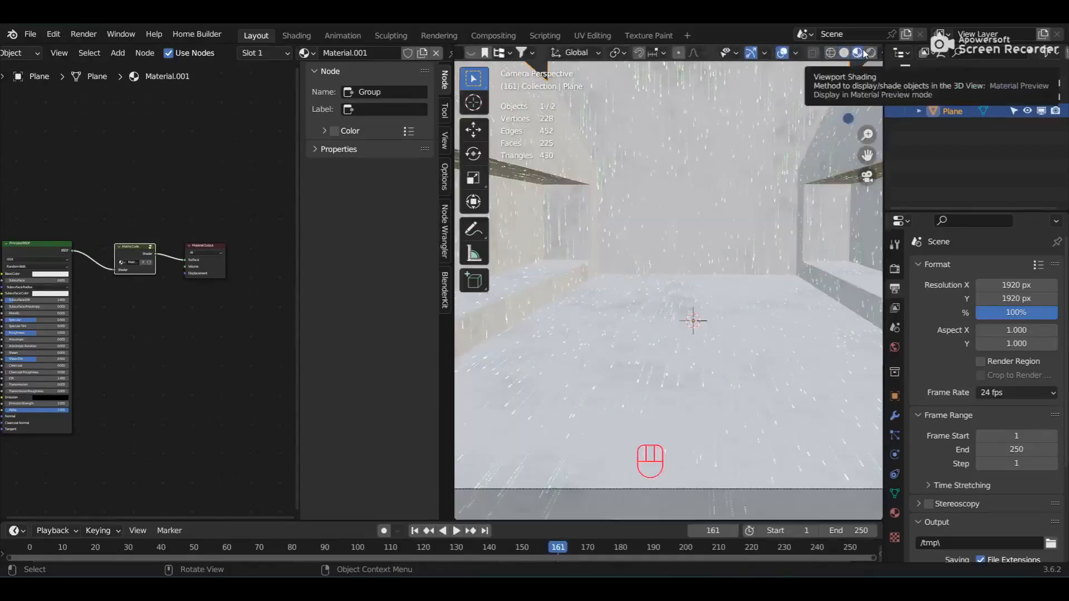
pyautogui.click(895, 270)
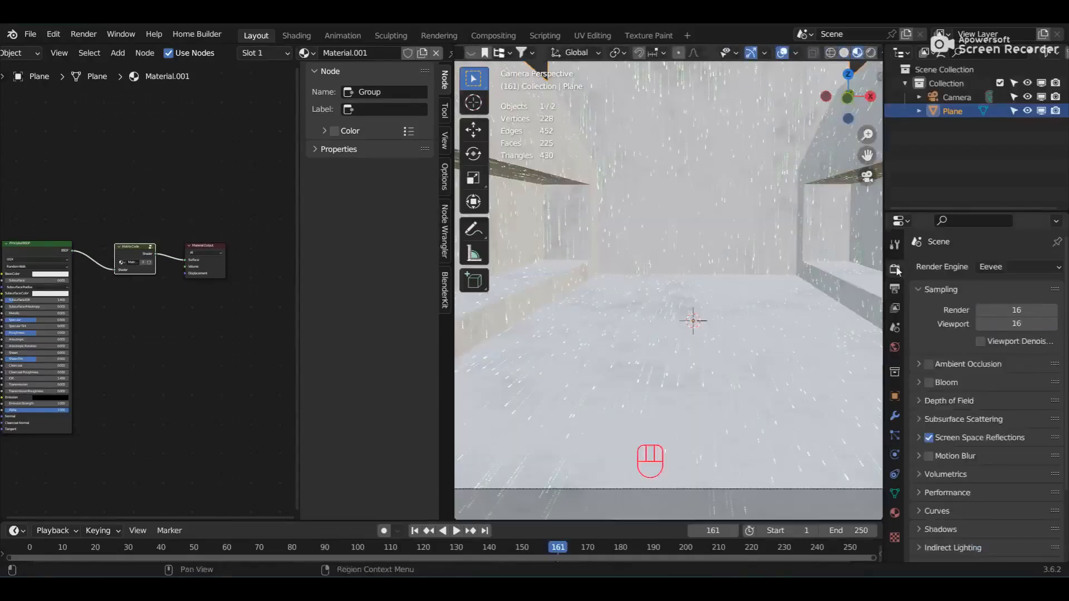
pyautogui.click(928, 365)
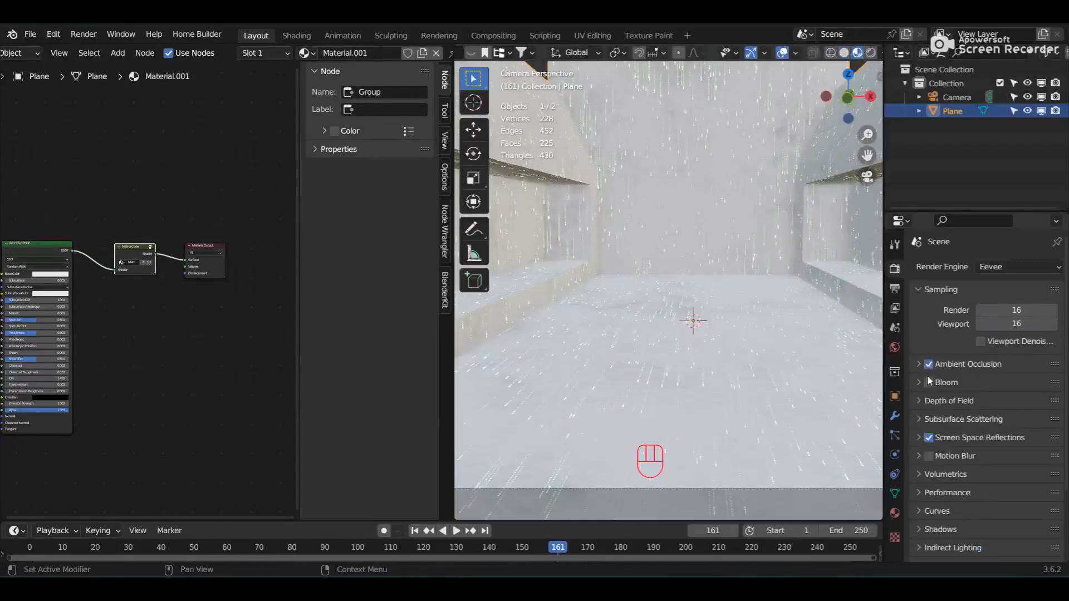
pyautogui.click(928, 383)
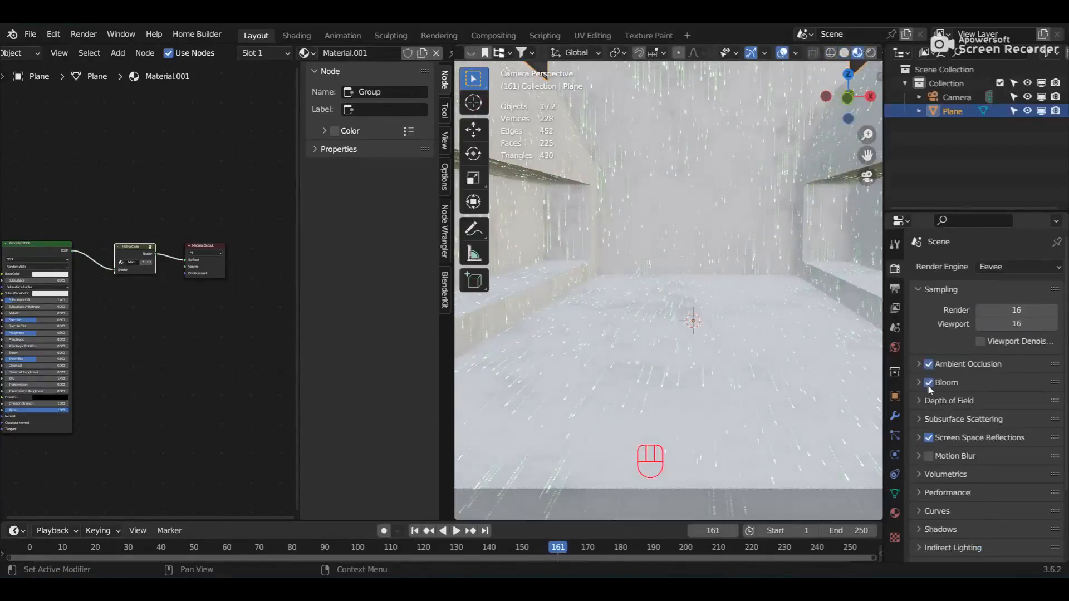
# - Switch the viewport to Rendered shading and play the animation to preview the falling Matrix code
pyautogui.click(872, 56)
pyautogui.press('space')
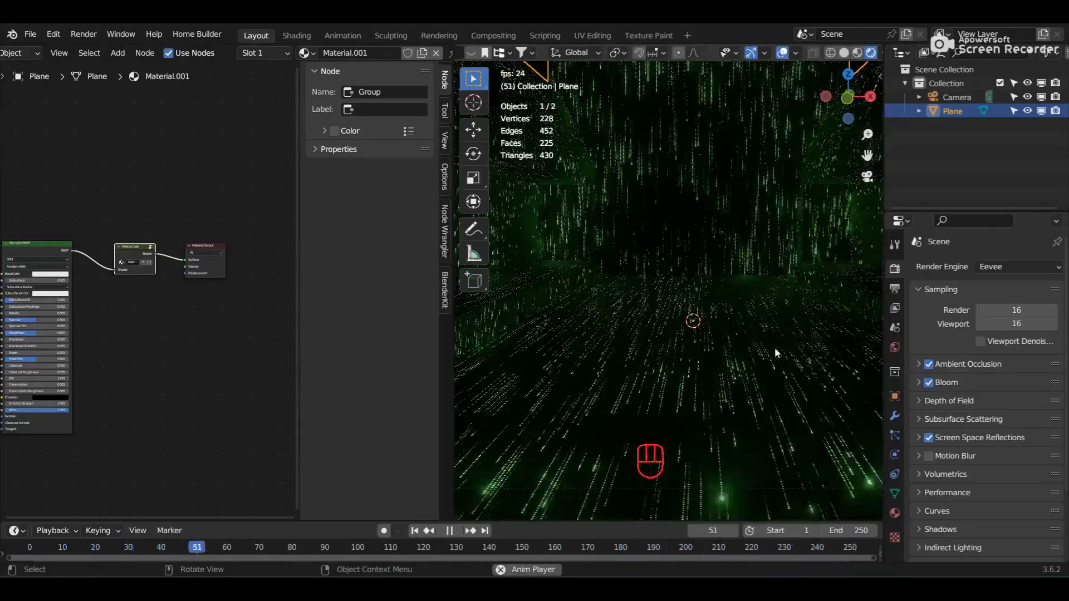
pyautogui.press('space')
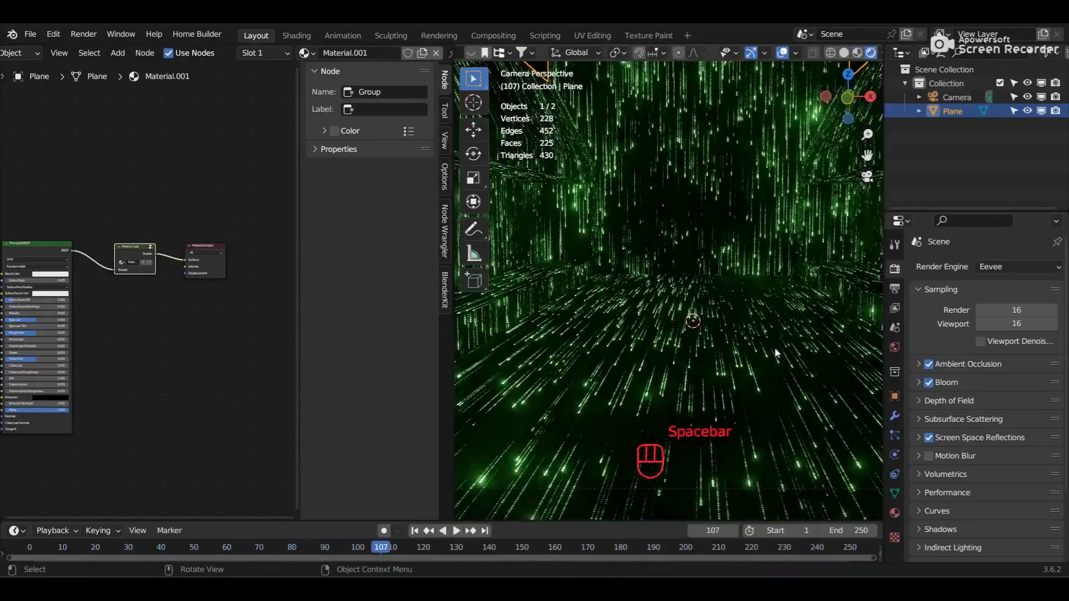
pyautogui.press('space')
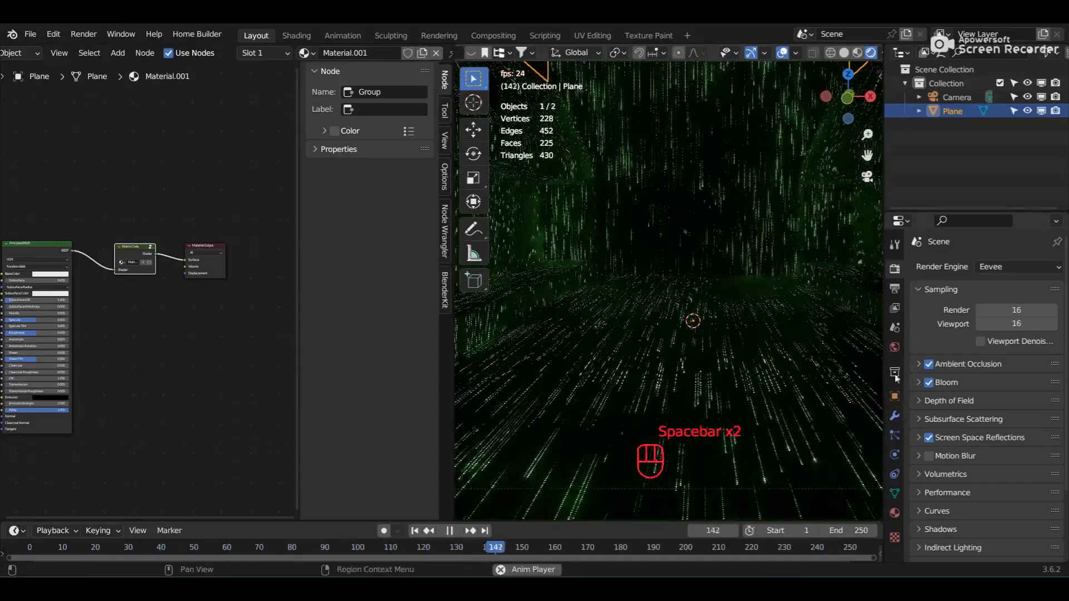
# - Set the output frame rate to 30 fps
pyautogui.click(895, 289)
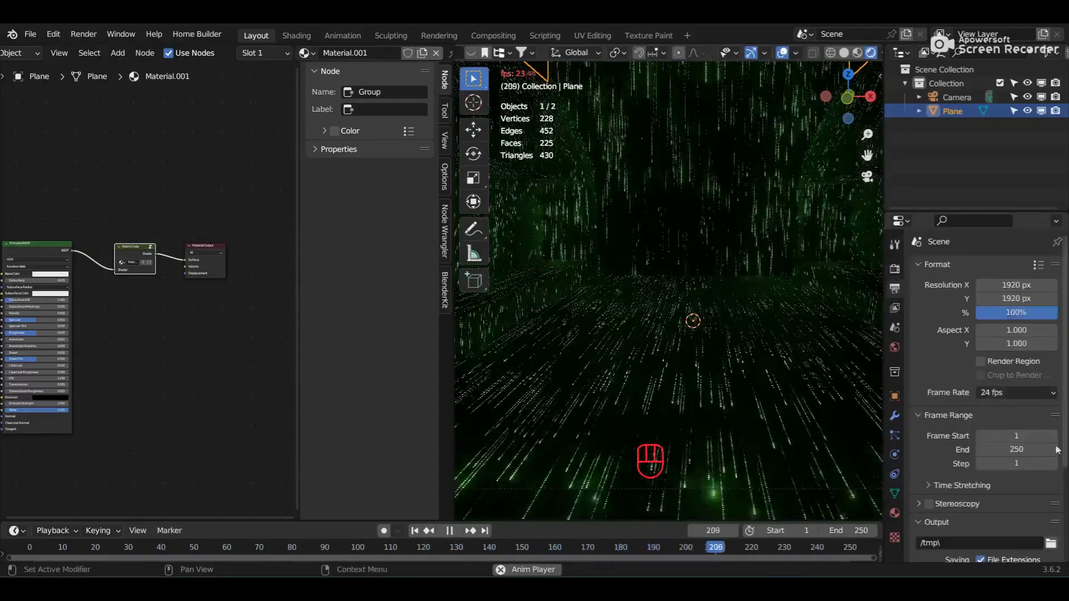
pyautogui.click(1002, 392)
pyautogui.click(1002, 464)
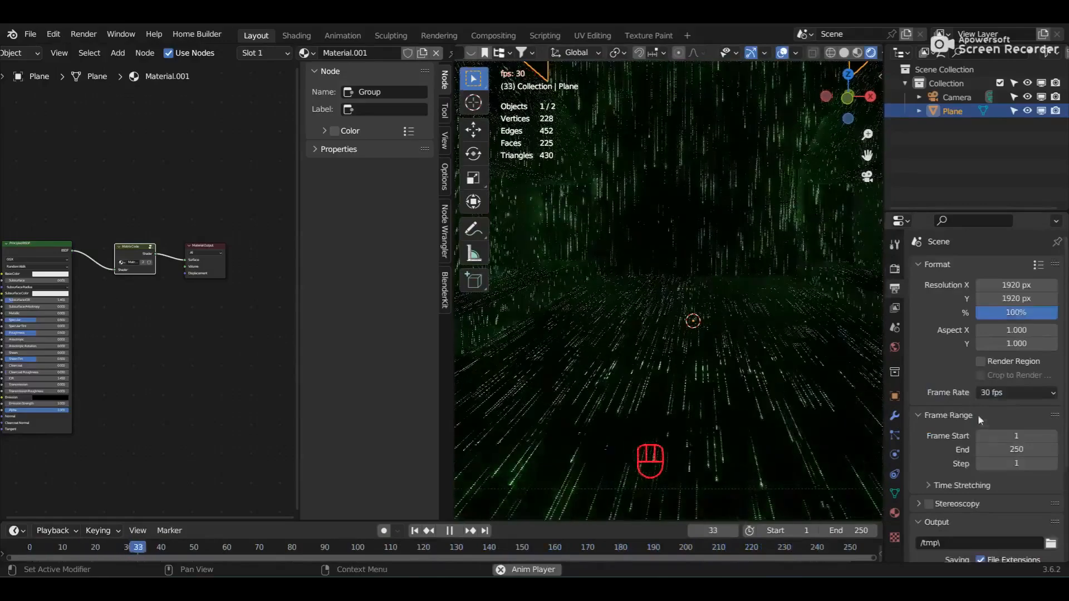
# - Choose the Videos folder as the render output location
pyautogui.scroll(-6, 972, 378)
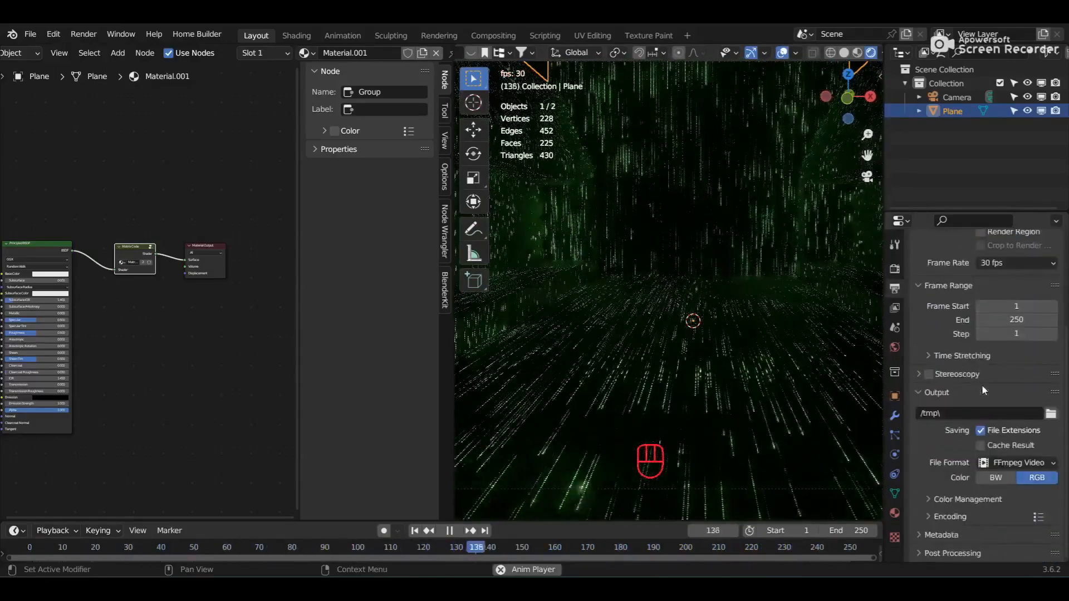
pyautogui.click(1051, 413)
pyautogui.click(222, 292)
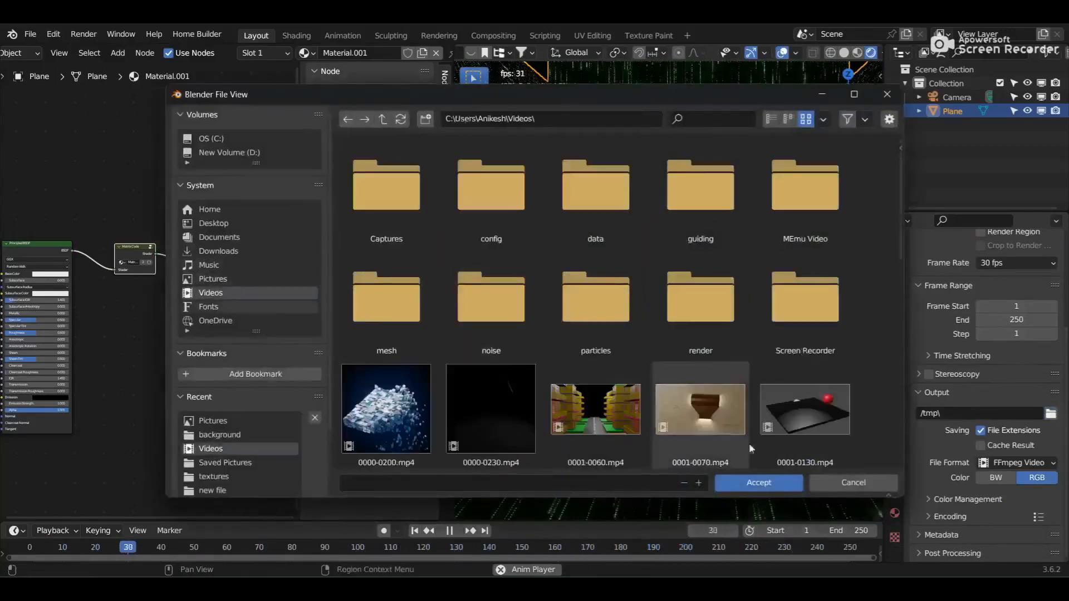
pyautogui.click(758, 482)
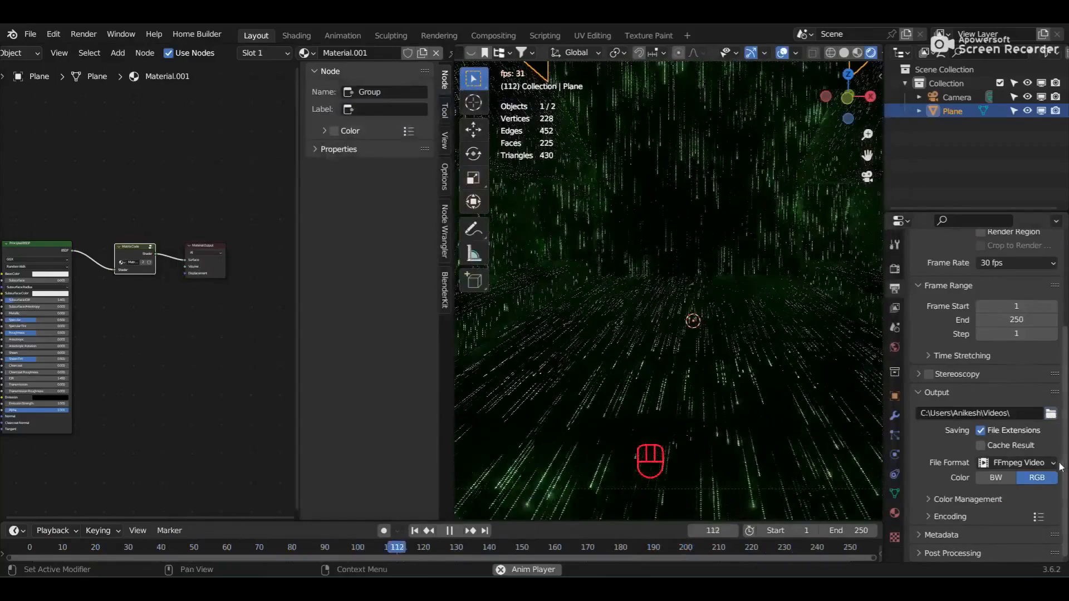
# - Set the output file format to FFmpeg Video with an MPEG-4 container
pyautogui.click(1018, 463)
pyautogui.click(1014, 387)
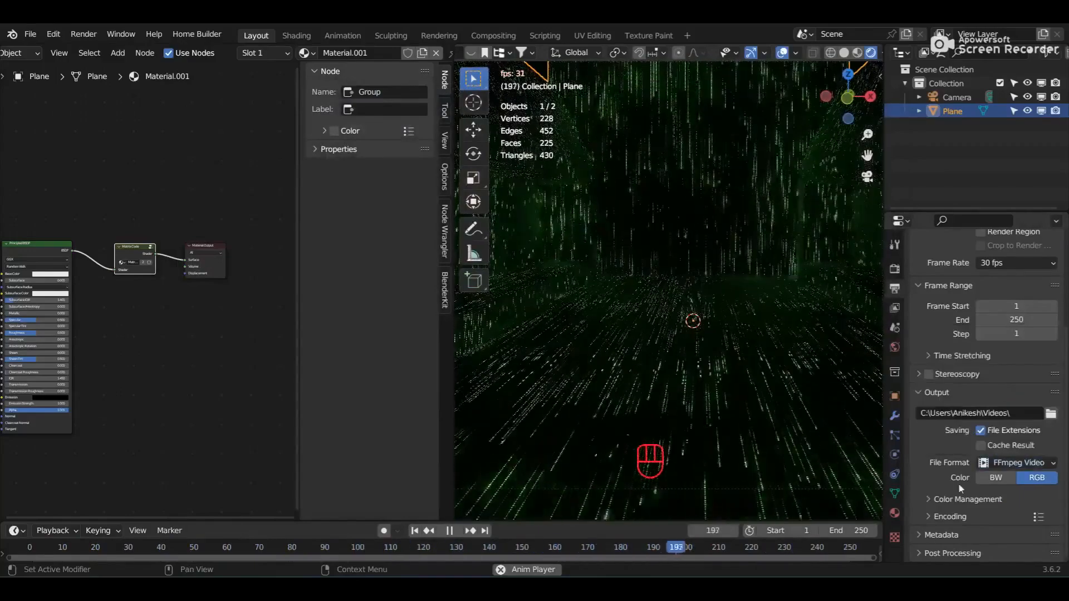
pyautogui.click(950, 517)
pyautogui.click(1016, 538)
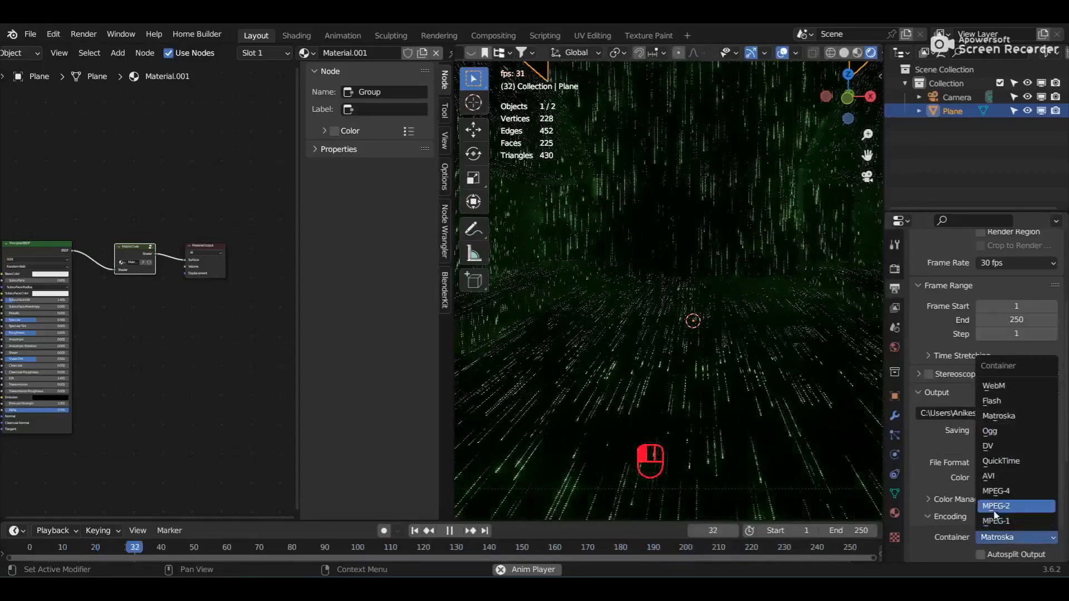
pyautogui.click(996, 491)
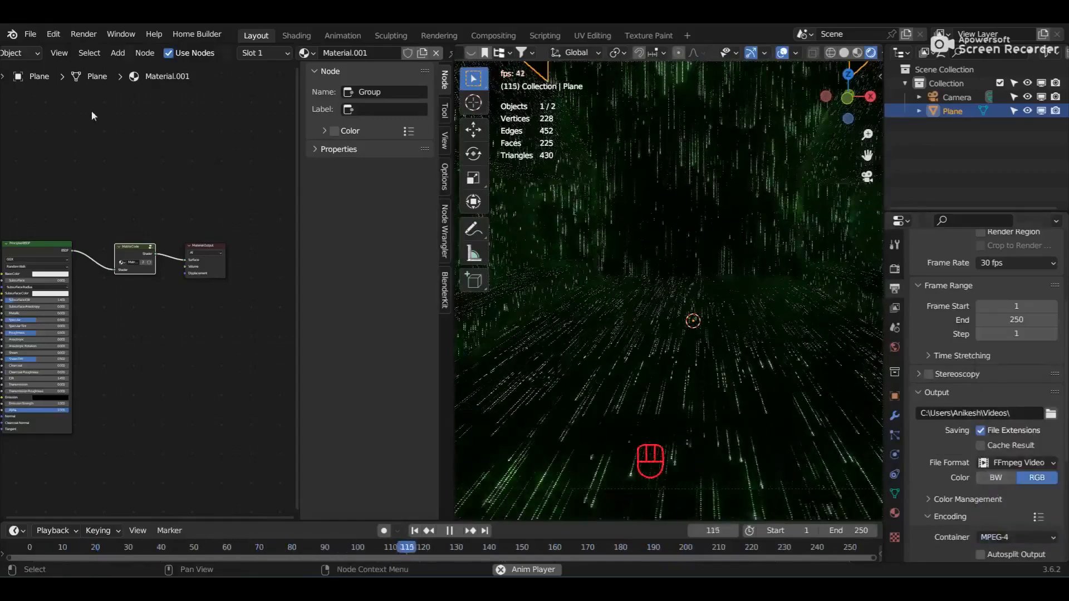
# - Render the animation
pyautogui.click(83, 34)
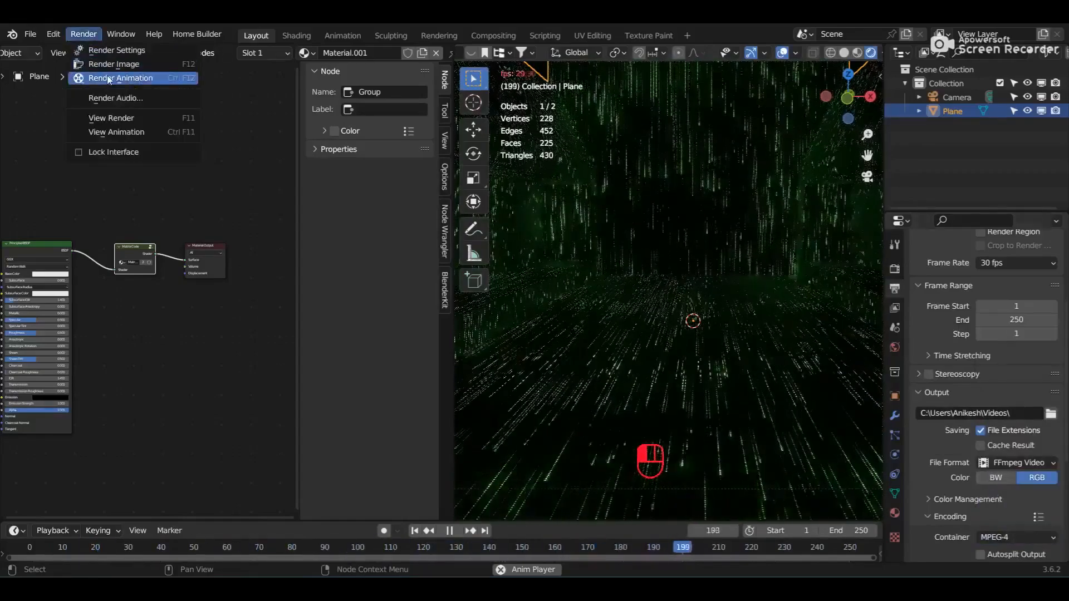